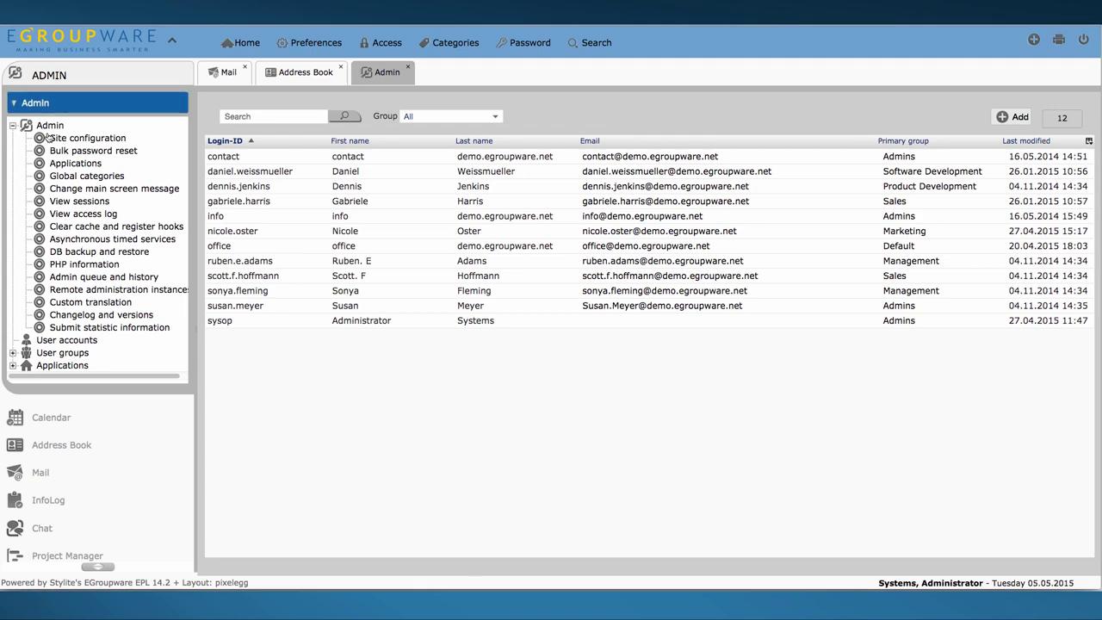
# Open the mail account settings of the Marketing user from the user accounts list and highlight the identity's signature text.
pyautogui.click(64, 343)
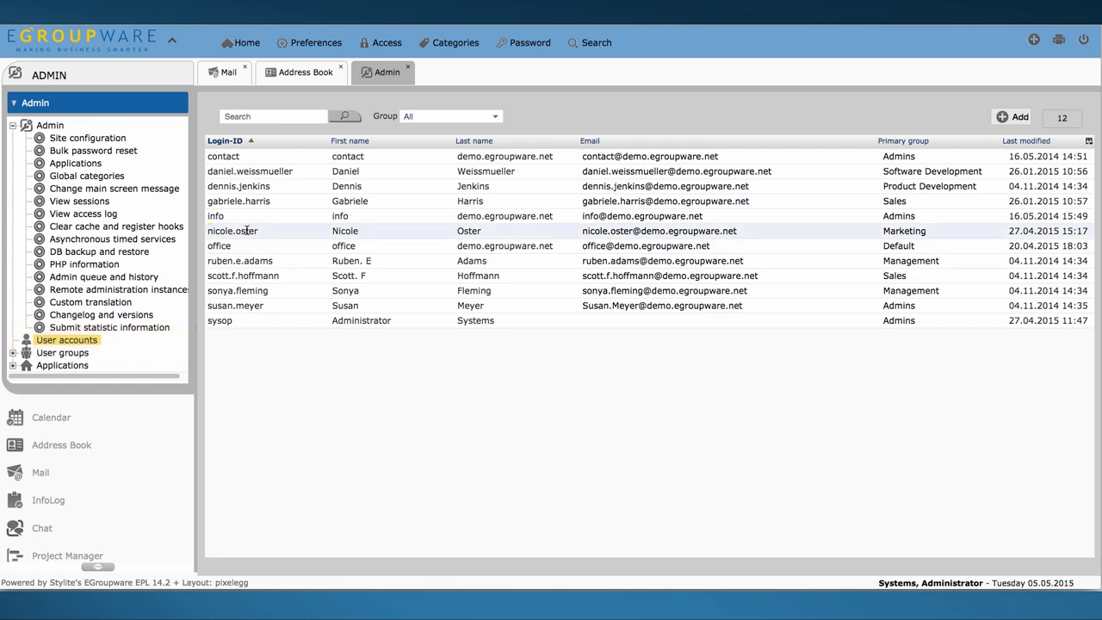
pyautogui.rightClick(246, 230)
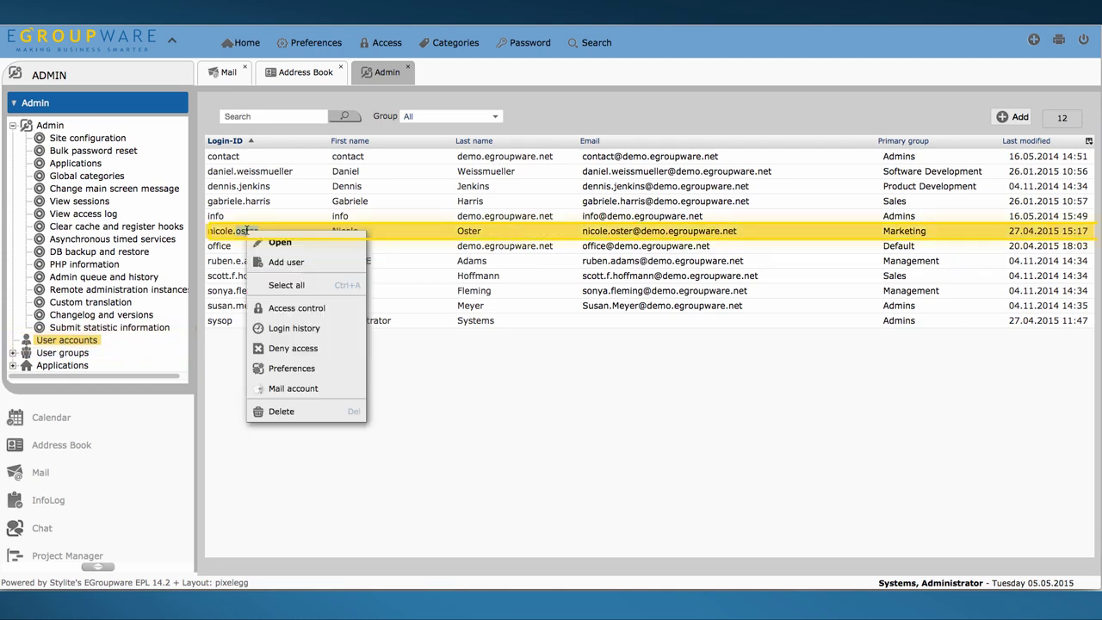
pyautogui.click(298, 390)
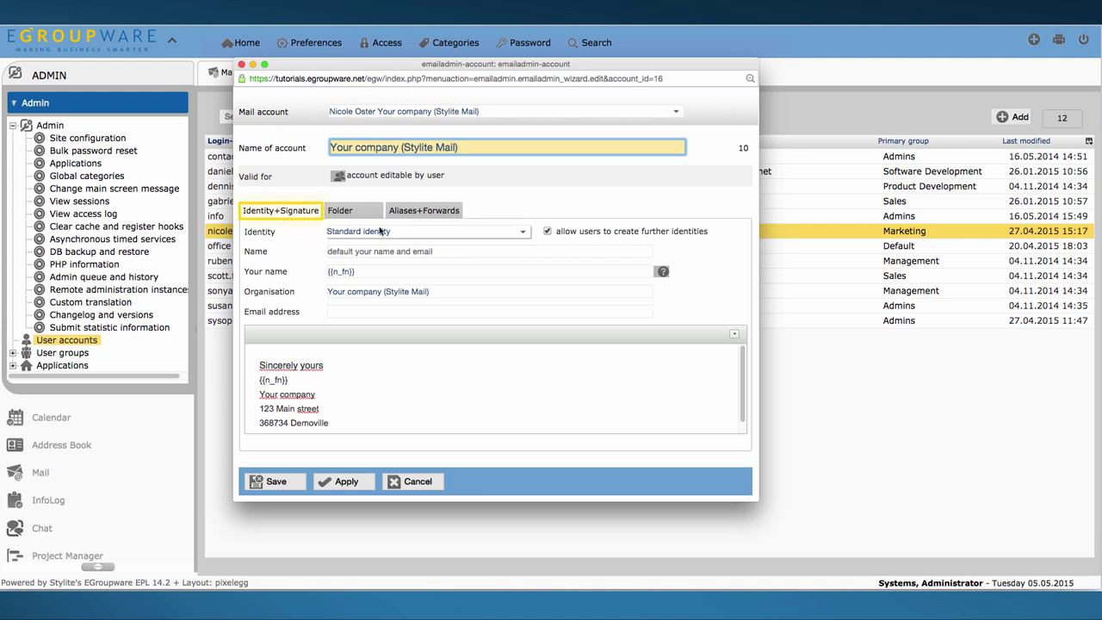
pyautogui.moveTo(344, 368); pyautogui.dragTo(254, 368)
pyautogui.click(355, 365)
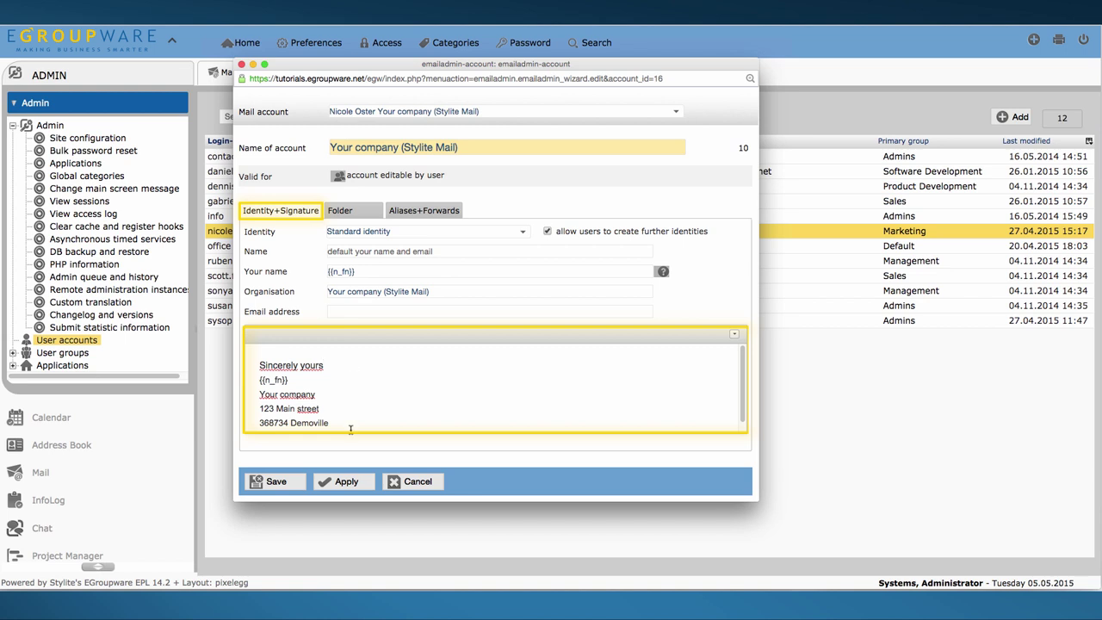
# Try the Forward only option in the mail account's aliases and forwards, and dismiss its notice.
pyautogui.click(431, 212)
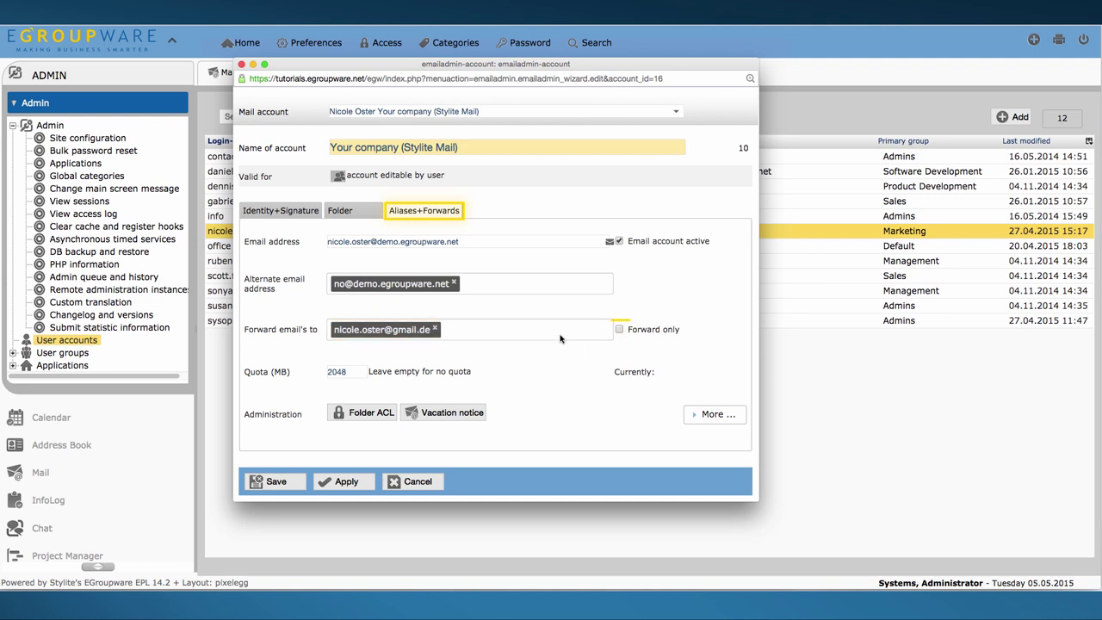
pyautogui.click(617, 328)
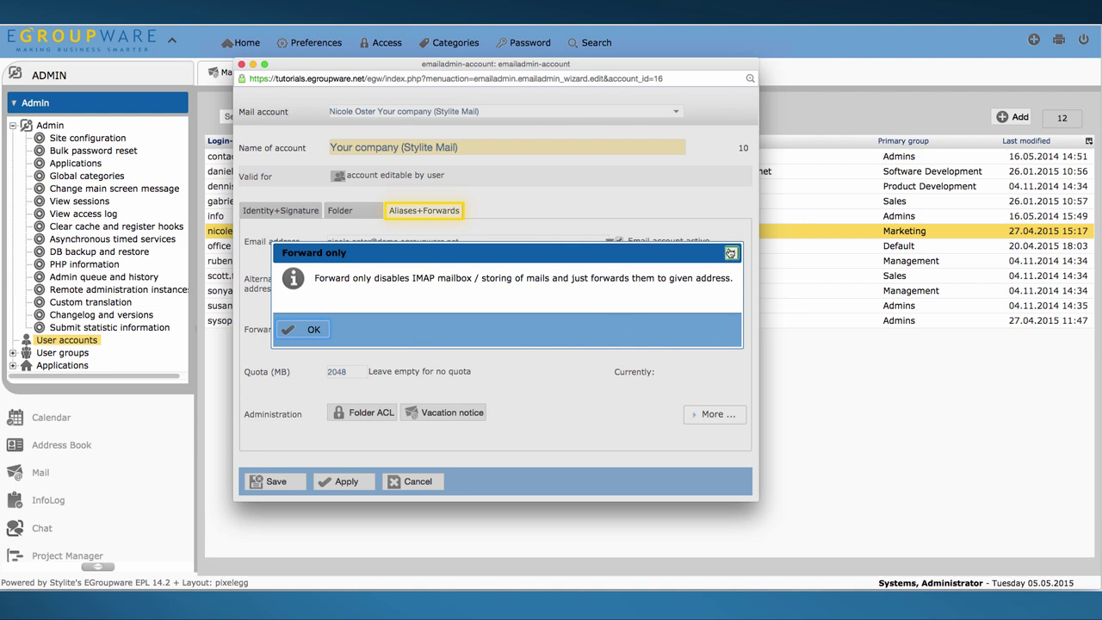
pyautogui.click(730, 252)
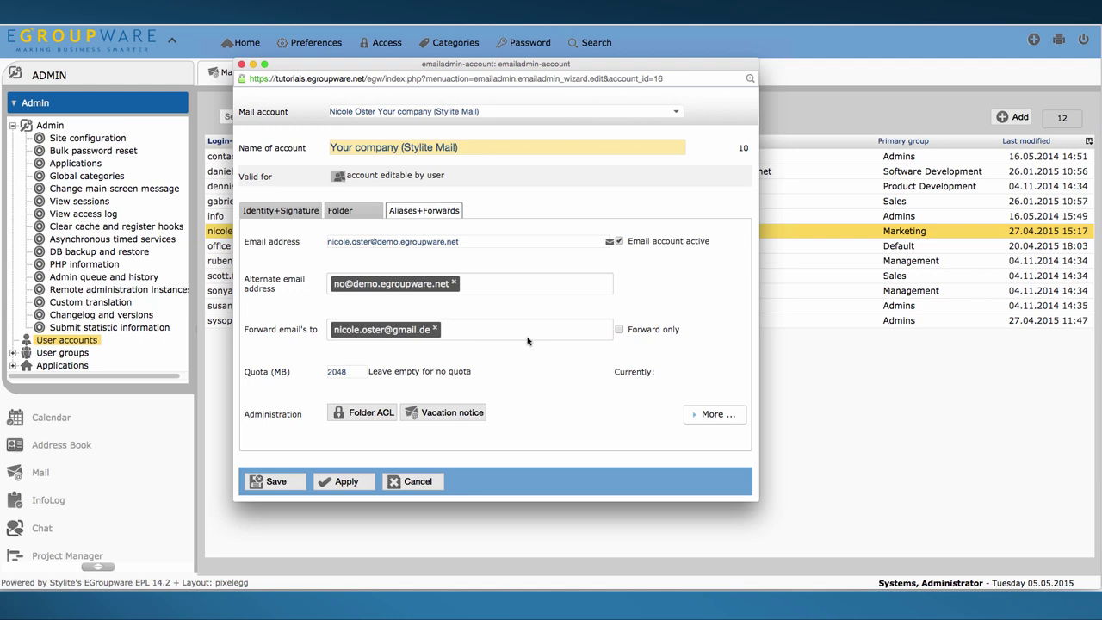
# Open the account's folder ACL and vacation notice, and highlight the vacation message text for reading.
pyautogui.click(370, 414)
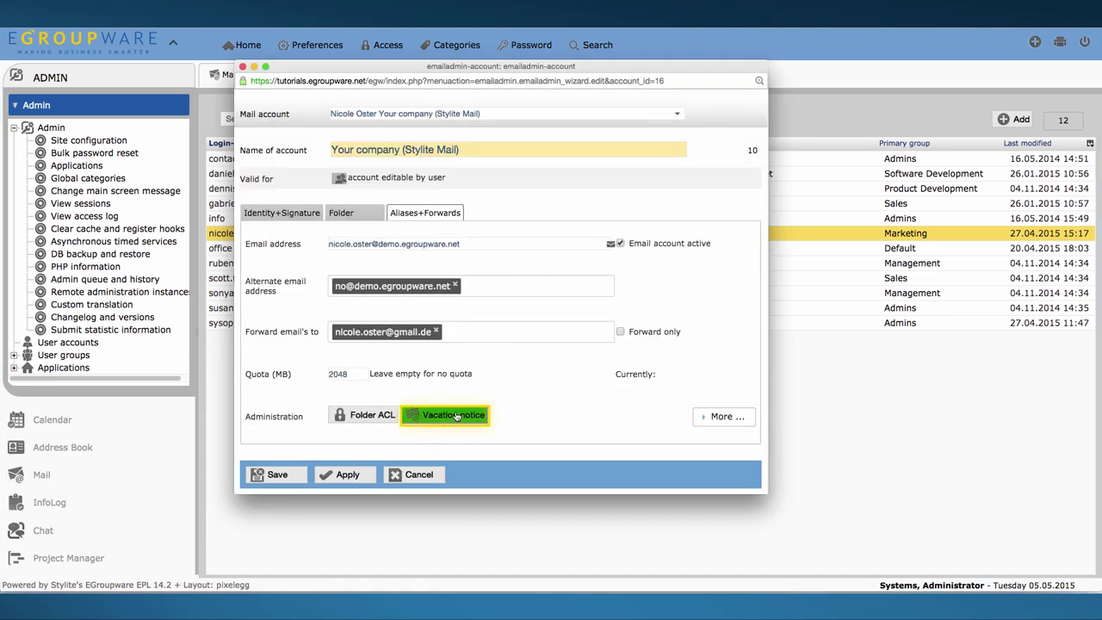
pyautogui.click(456, 416)
pyautogui.moveTo(524, 352); pyautogui.dragTo(363, 311)
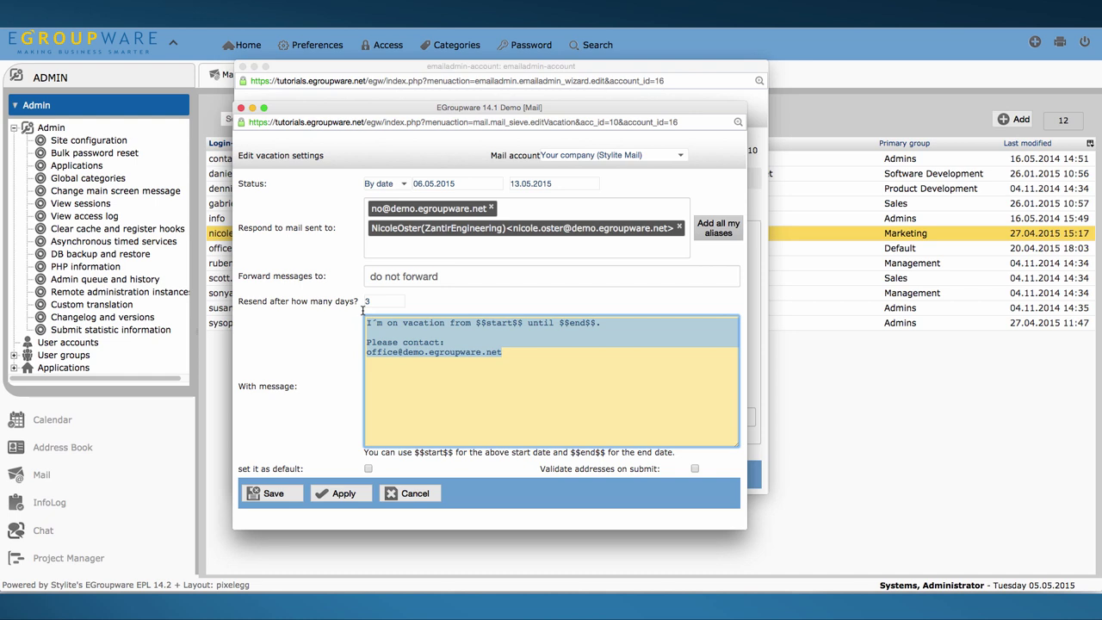
pyautogui.click(472, 381)
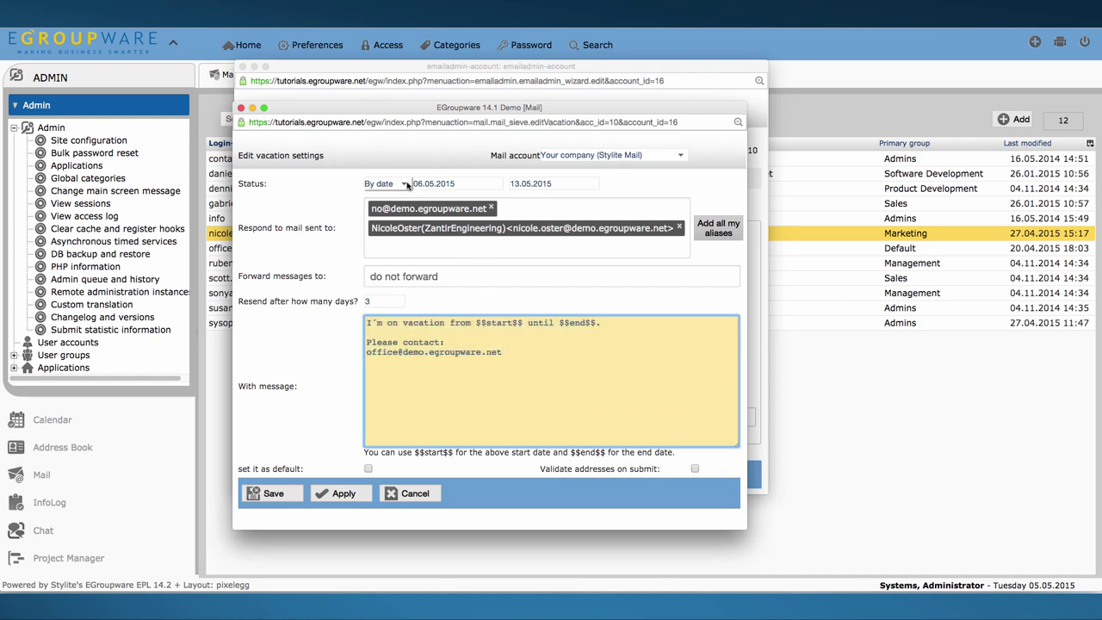
# Check the vacation notice's By date status and its start and end dates, and save the notice.
pyautogui.click(407, 184)
pyautogui.click(384, 183)
pyautogui.click(448, 183)
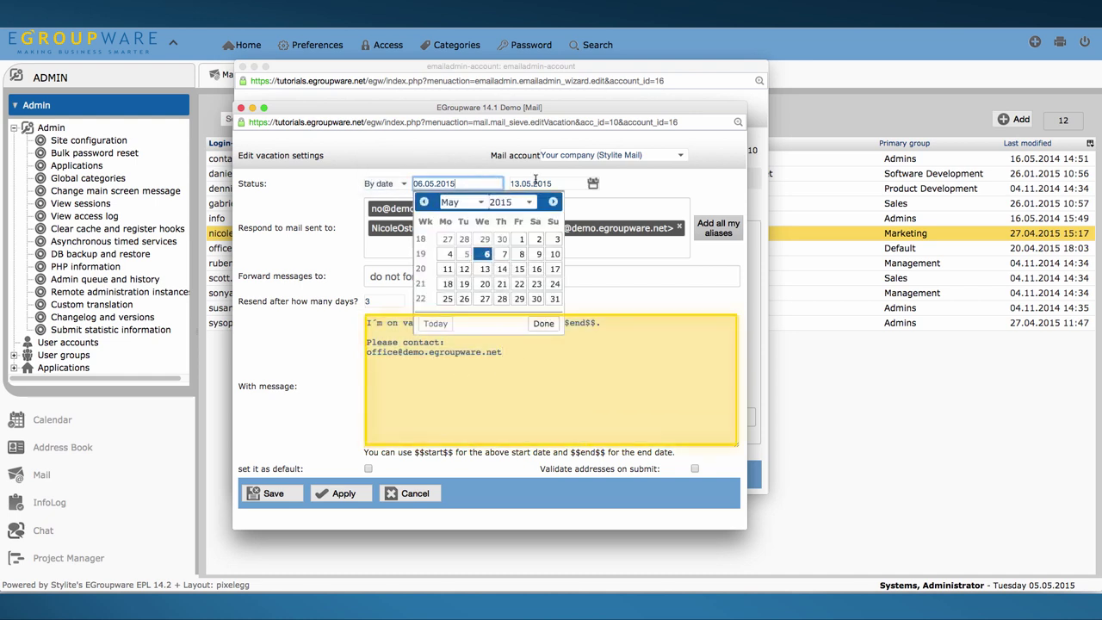
pyautogui.click(541, 183)
pyautogui.click(299, 492)
pyautogui.click(299, 492)
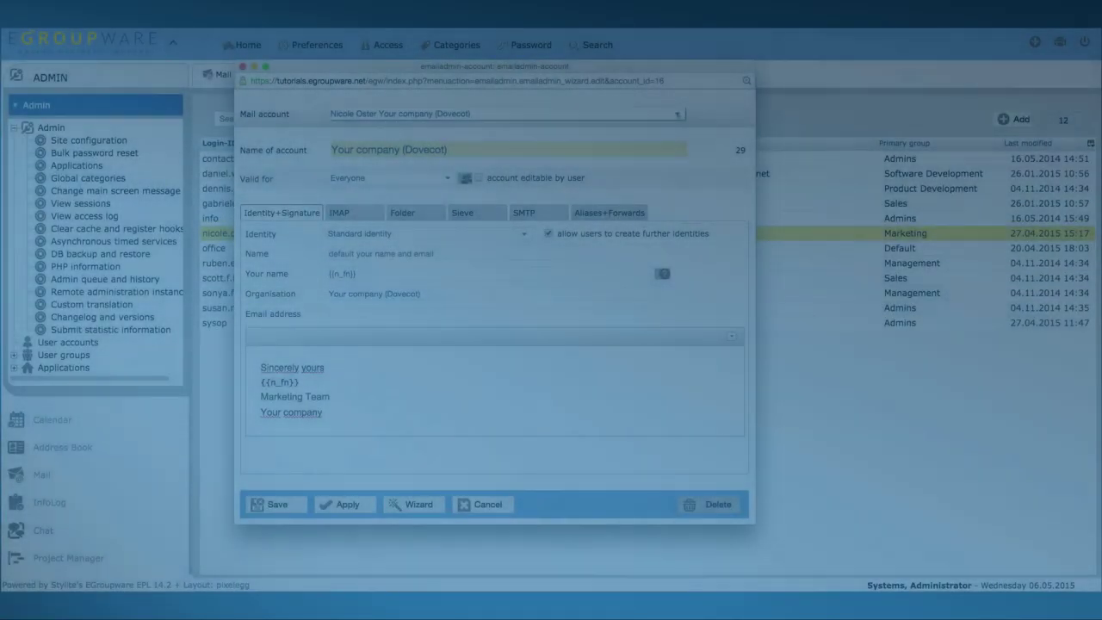
# Start a new mail account for the user and enter the office email address and its password for incoming mail.
pyautogui.click(465, 114)
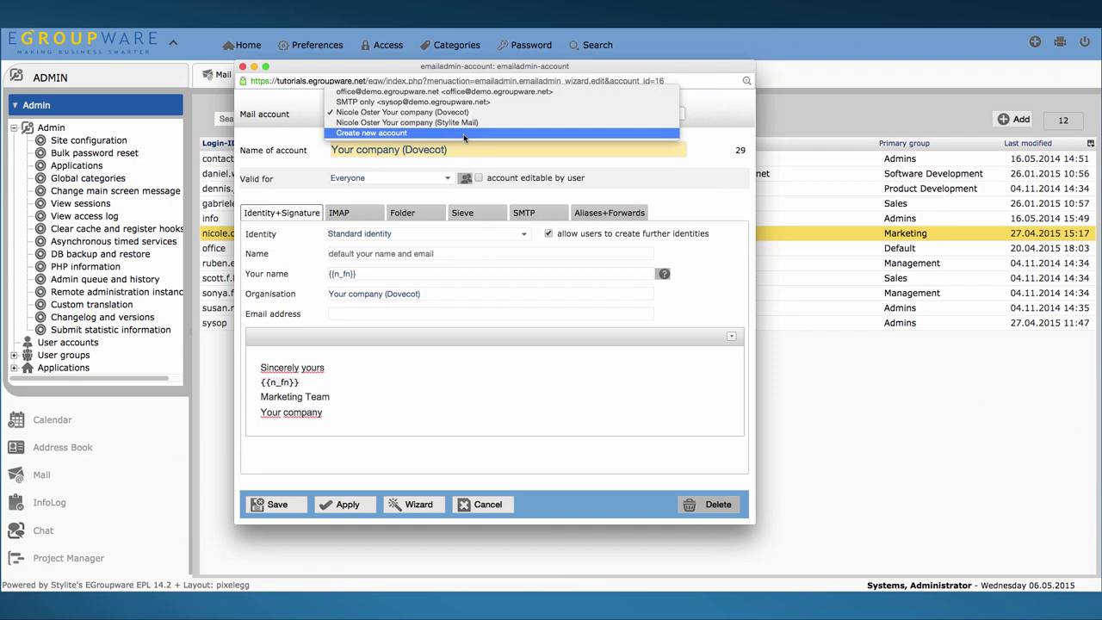
pyautogui.click(464, 133)
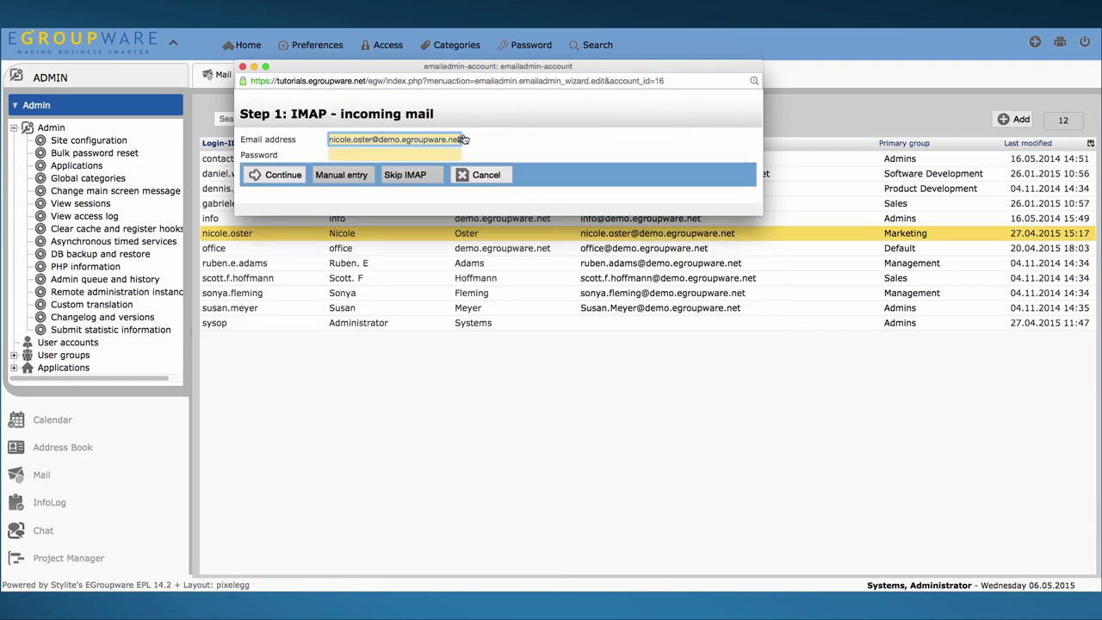
pyautogui.click(440, 138)
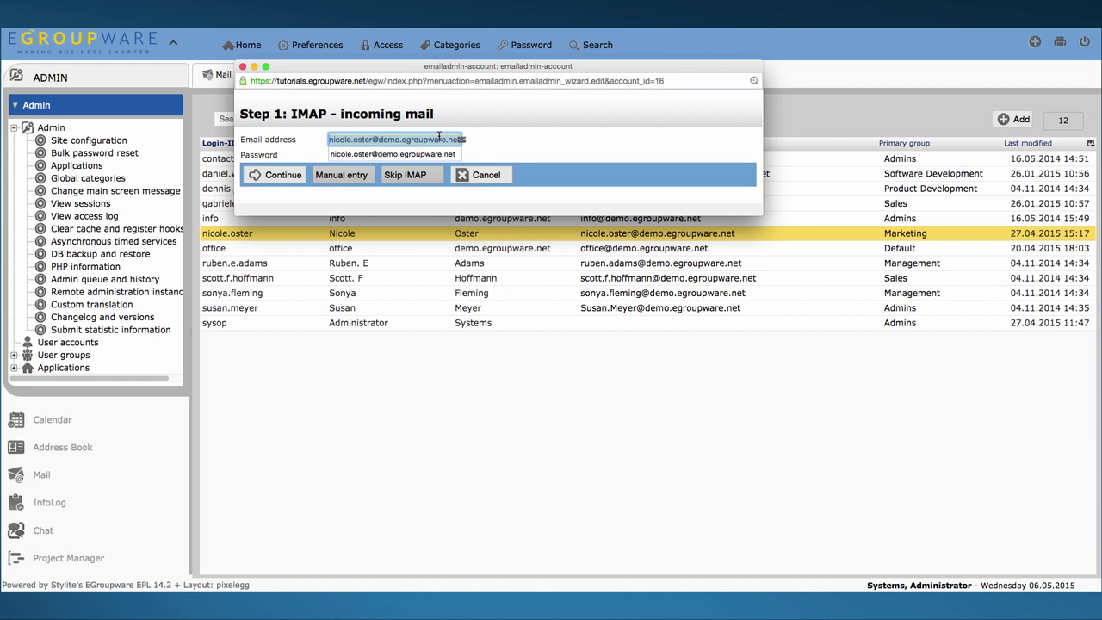
pyautogui.write('o')
pyautogui.click(430, 153)
pyautogui.click(430, 154)
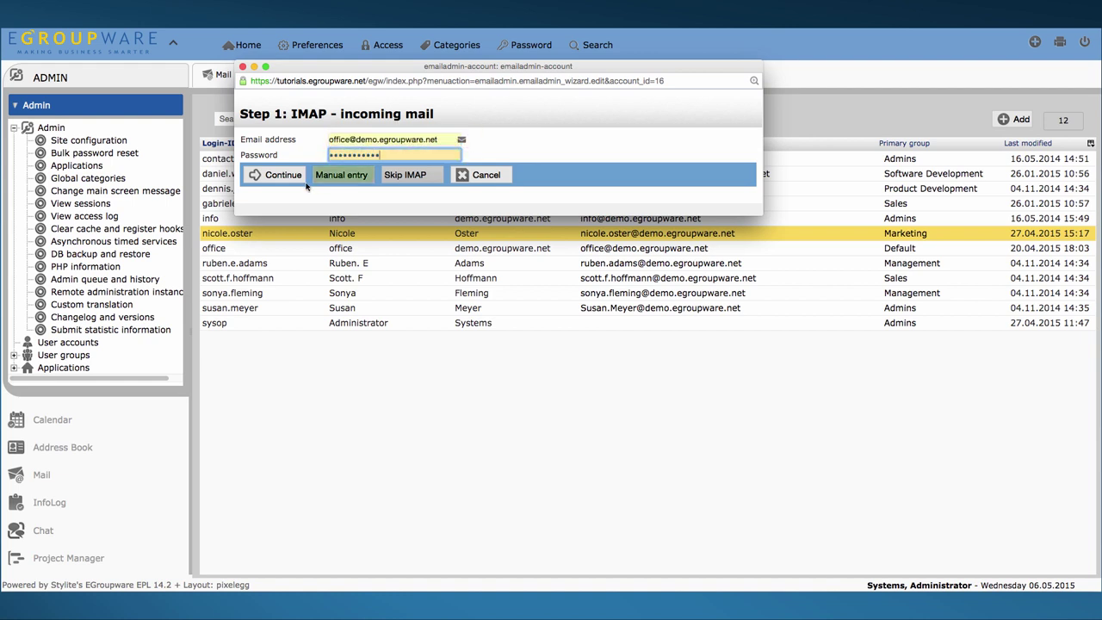
# Continue the account wizard through the folder, Sieve filtering and SMTP outgoing mail stages with the suggested settings.
pyautogui.click(276, 175)
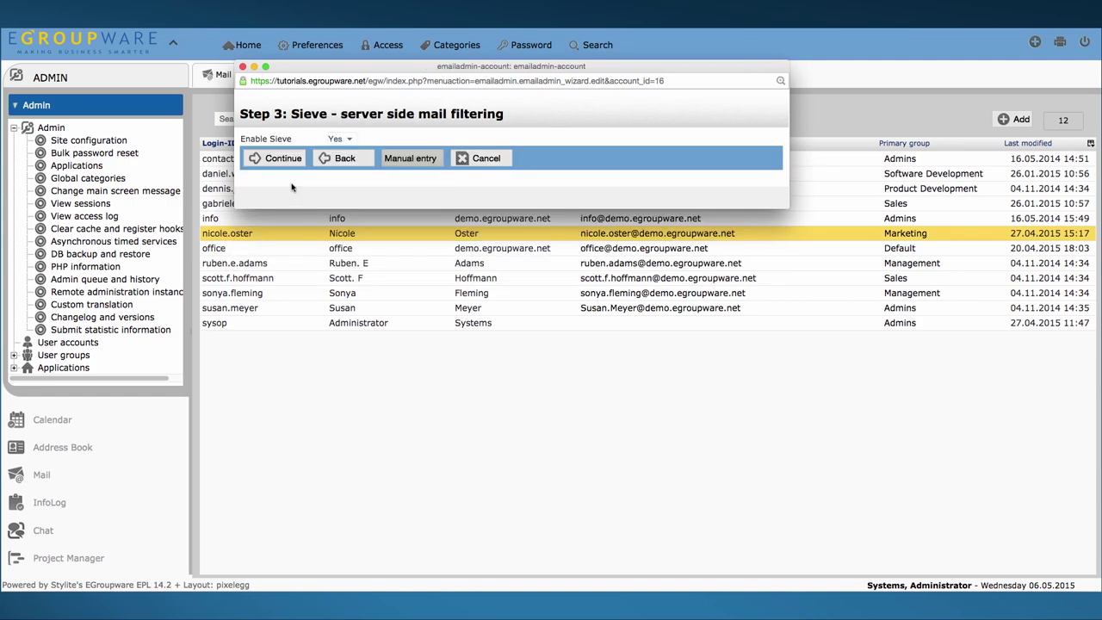
pyautogui.click(282, 153)
pyautogui.click(283, 144)
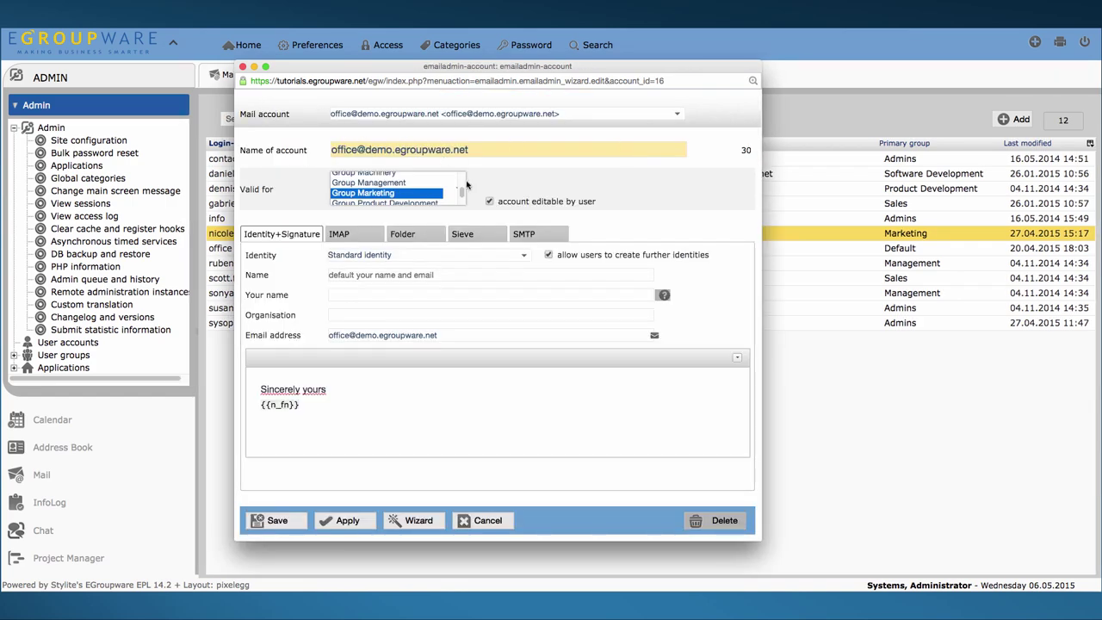
# Make the office mail account valid for Group Marketing and disable editing of the account by the user.
pyautogui.scroll(5, 467, 185)
pyautogui.scroll(-5, 465, 184)
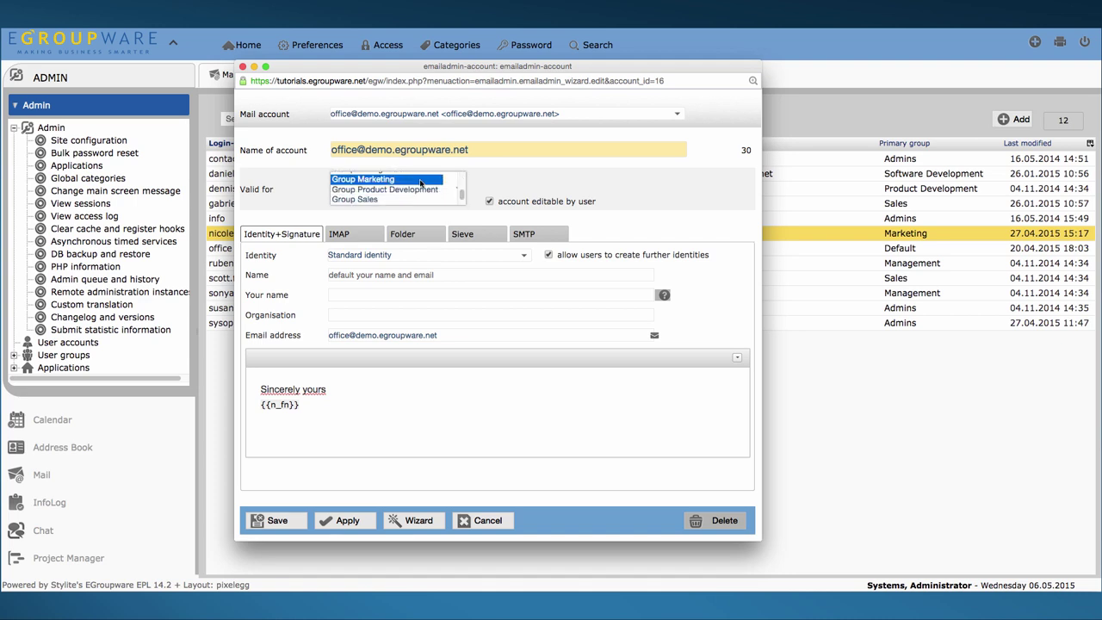
pyautogui.click(421, 182)
pyautogui.click(493, 203)
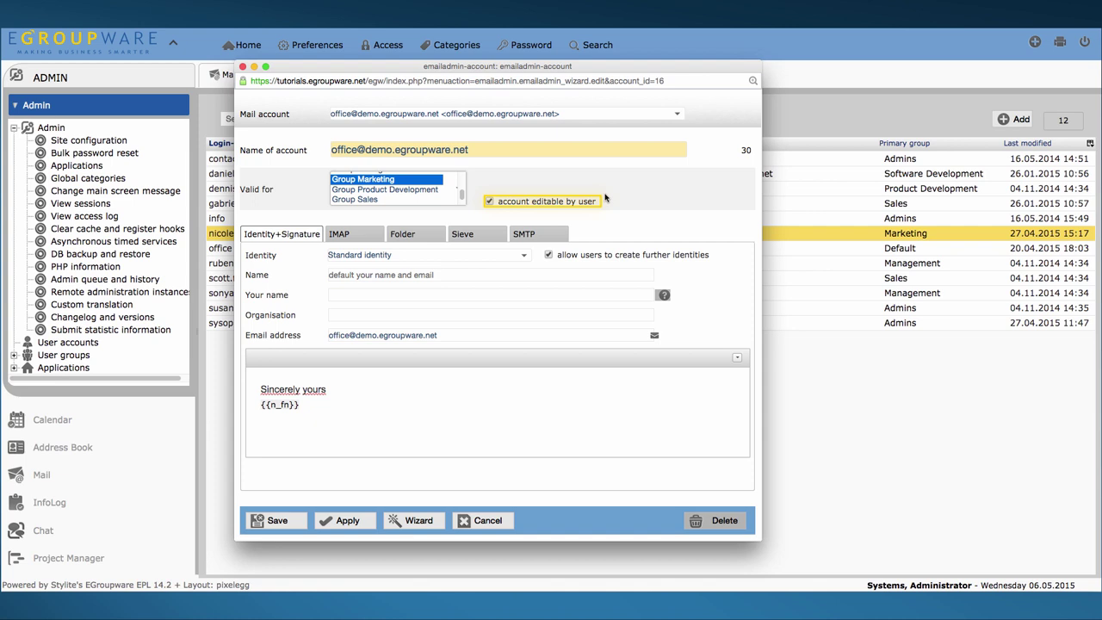
pyautogui.click(490, 201)
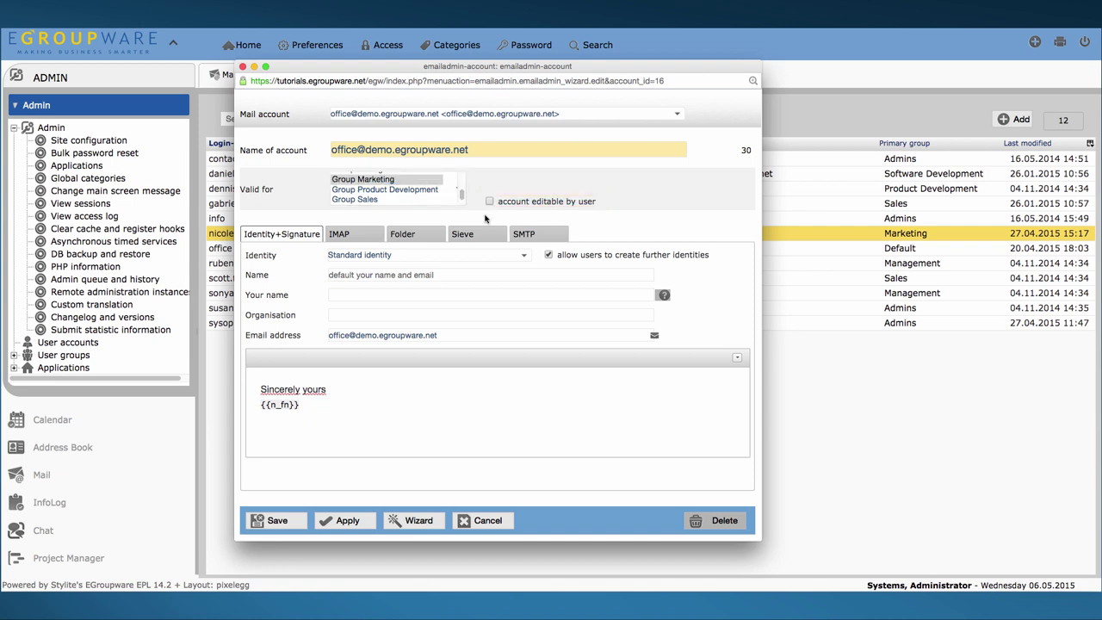
# Review the office account's signature and the shared office mailbox in the Marketing user's Mail application.
pyautogui.moveTo(340, 406); pyautogui.dragTo(249, 390)
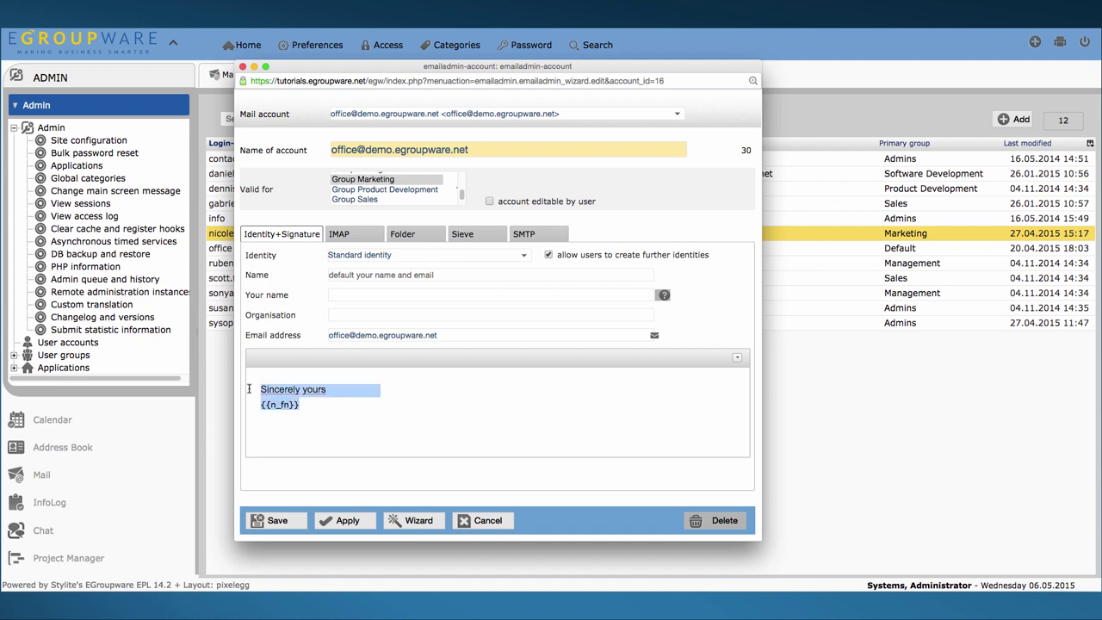
pyautogui.click(268, 378)
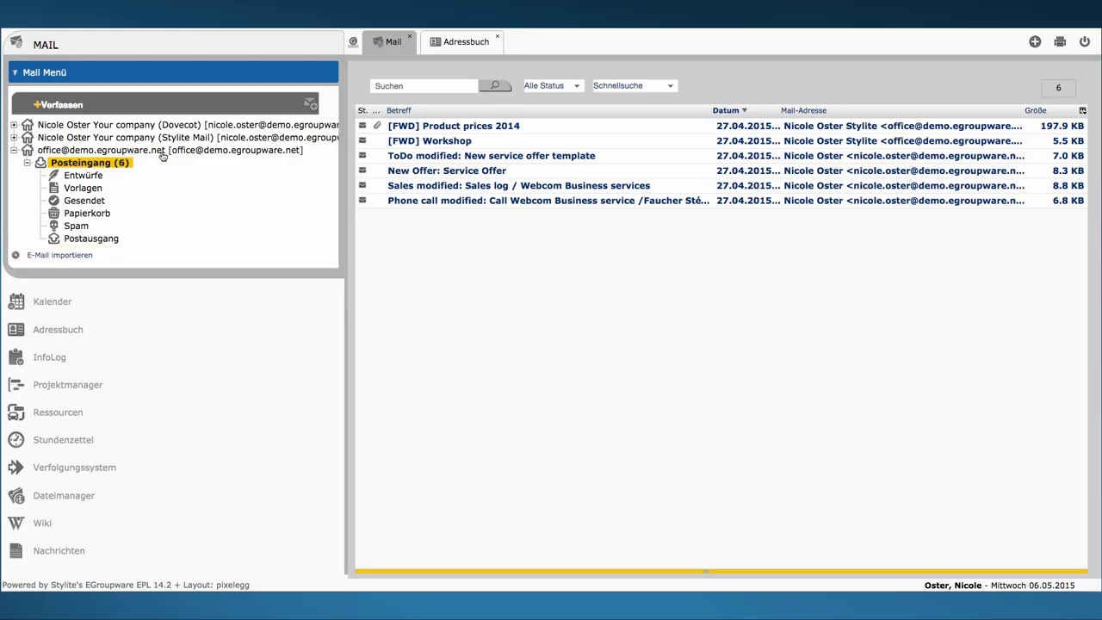
pyautogui.click(144, 152)
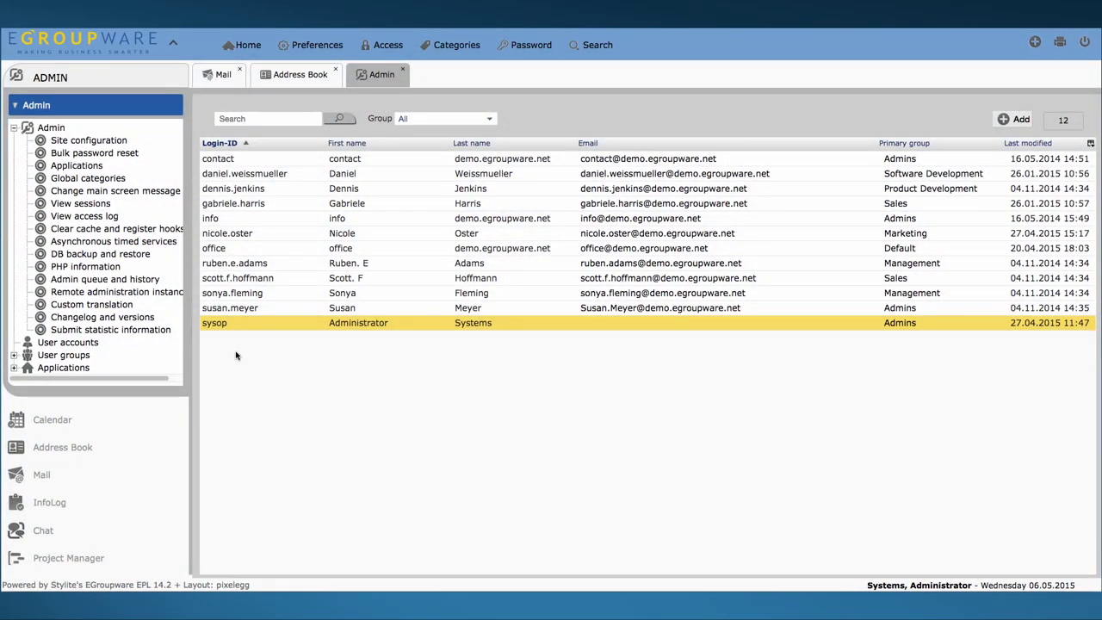
# Start a new mail account for the sysop user and submit its email address and password for incoming mail.
pyautogui.rightClick(240, 329)
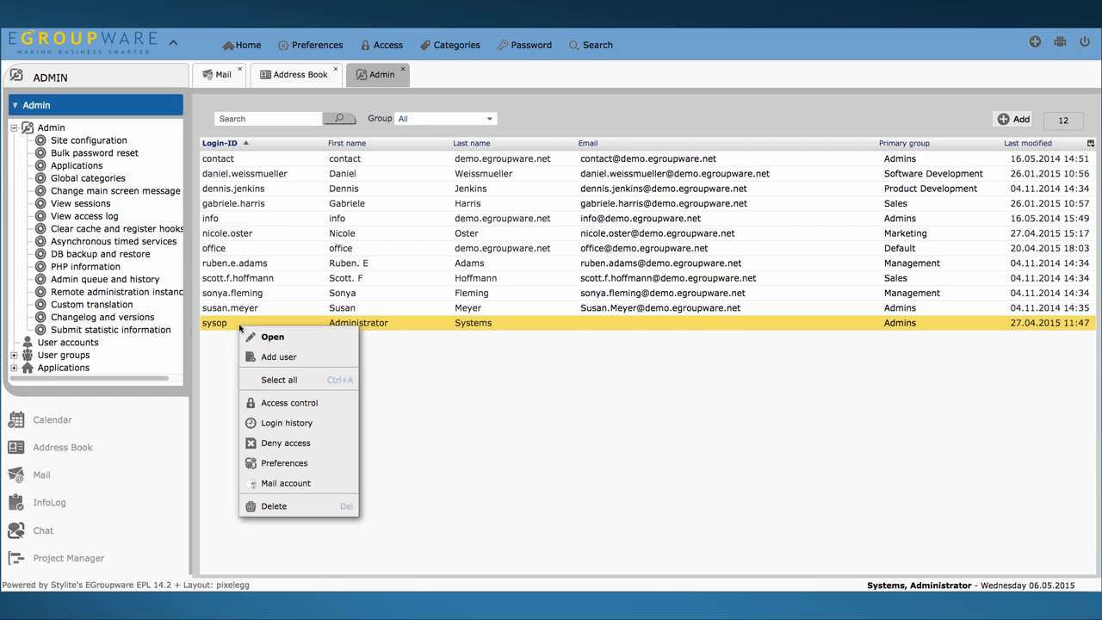
pyautogui.click(280, 482)
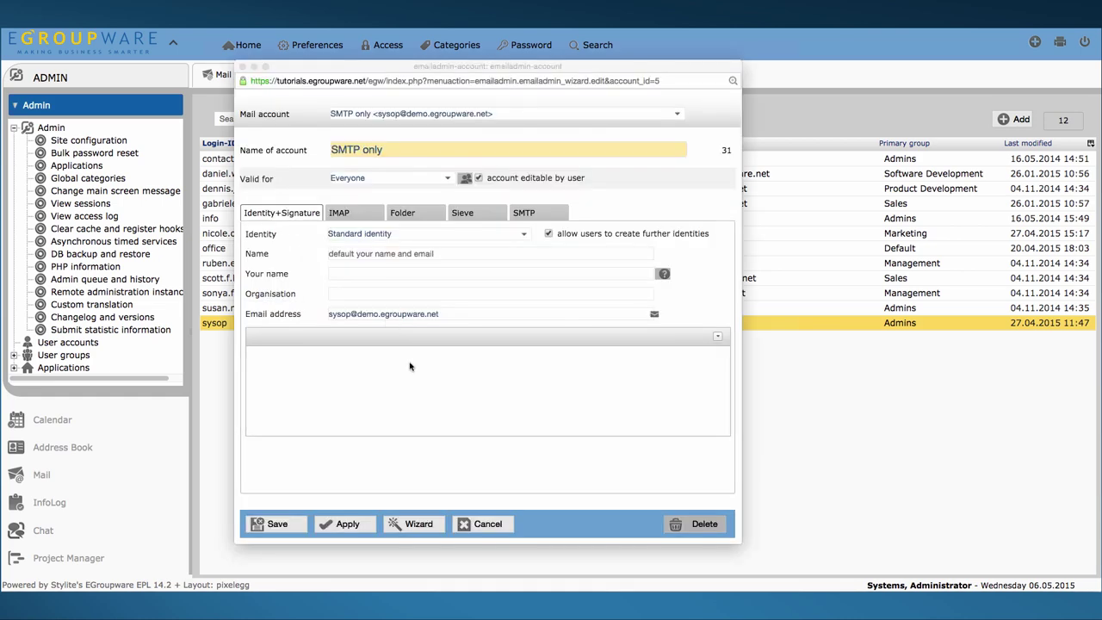
pyautogui.click(679, 115)
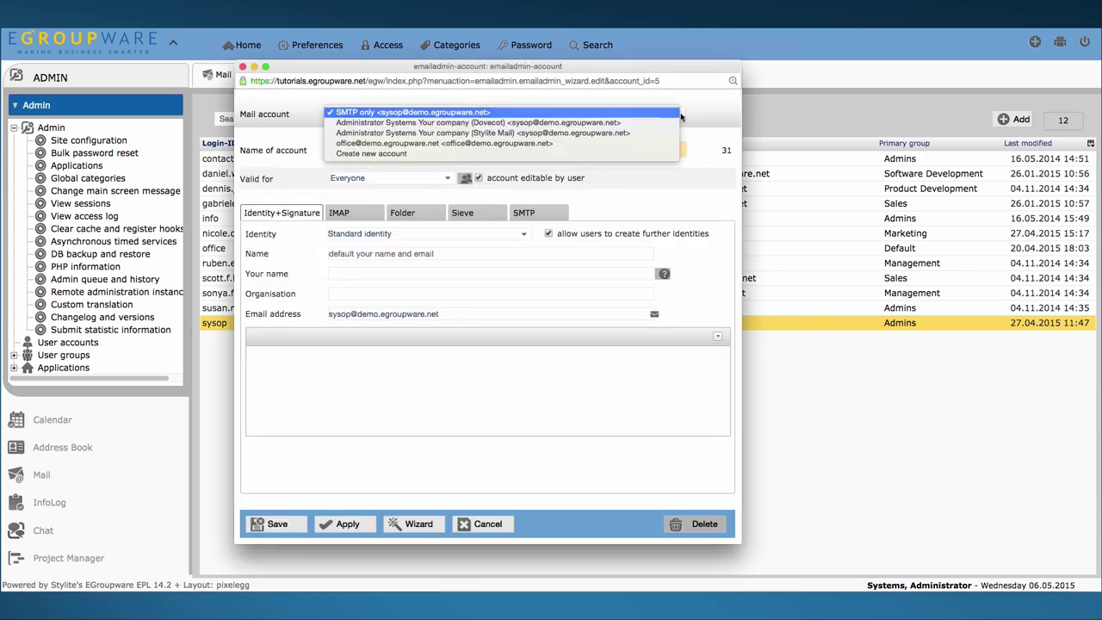
pyautogui.click(437, 153)
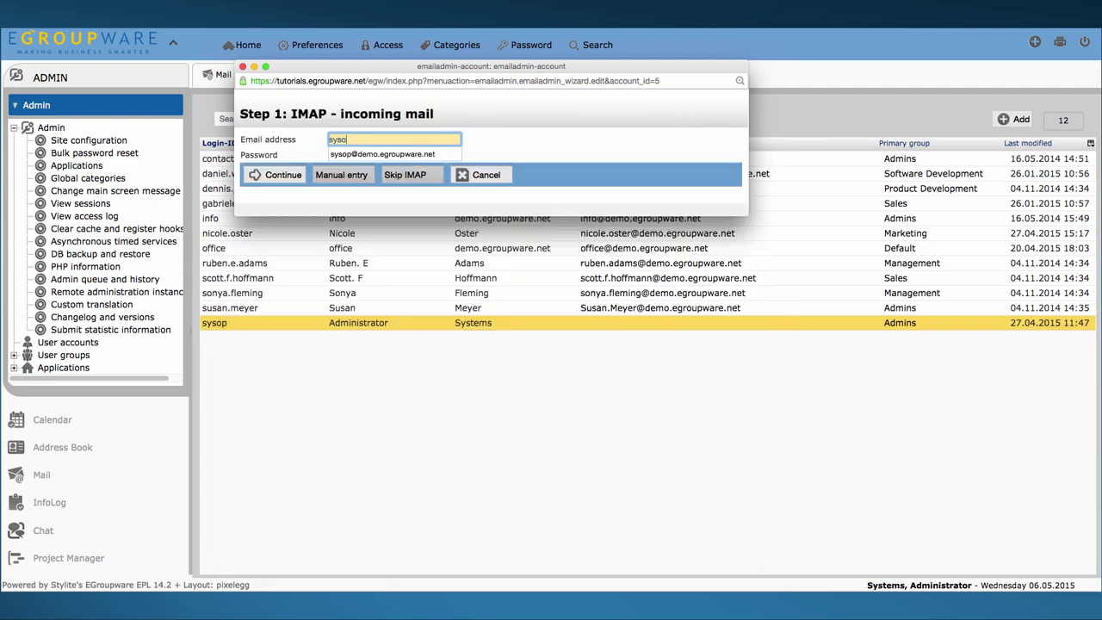
pyautogui.click(296, 176)
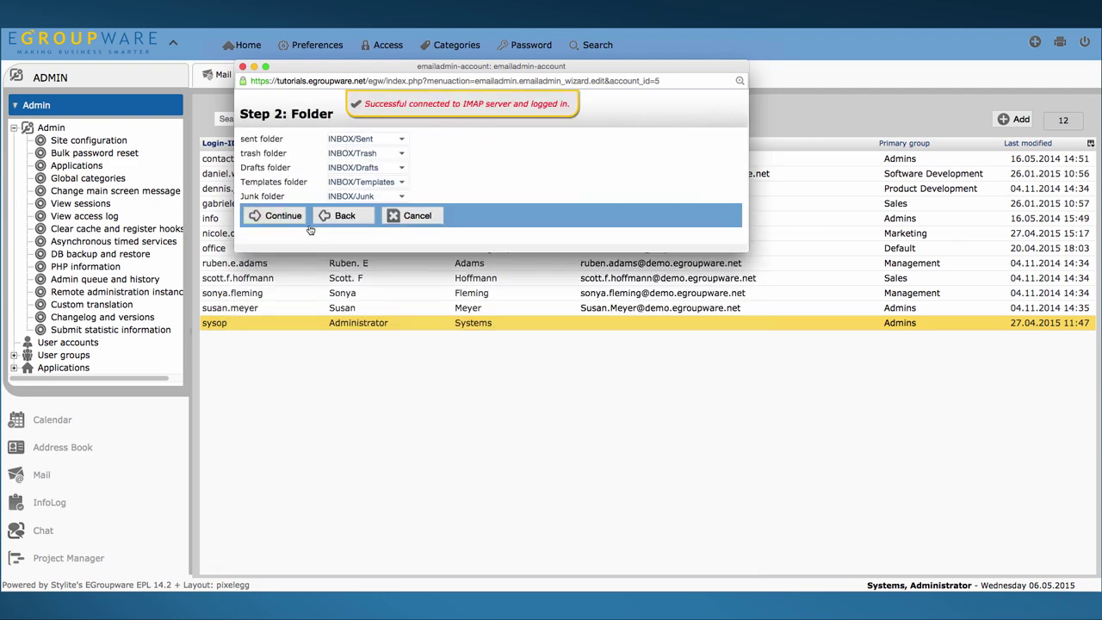
# Accept the suggested folder, Sieve and SMTP settings in the sysop account wizard to reach the account form.
pyautogui.click(278, 215)
pyautogui.click(280, 159)
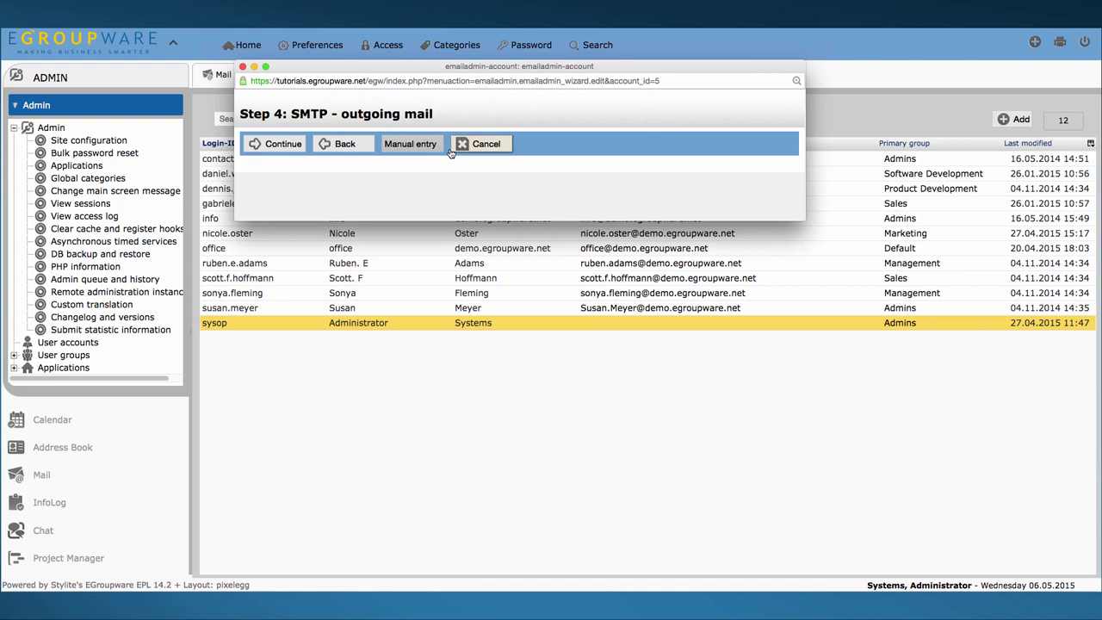
pyautogui.click(280, 145)
# Name the new mail account "Your company (Dovecot)" and make it valid for Everyone.
pyautogui.write('Your')
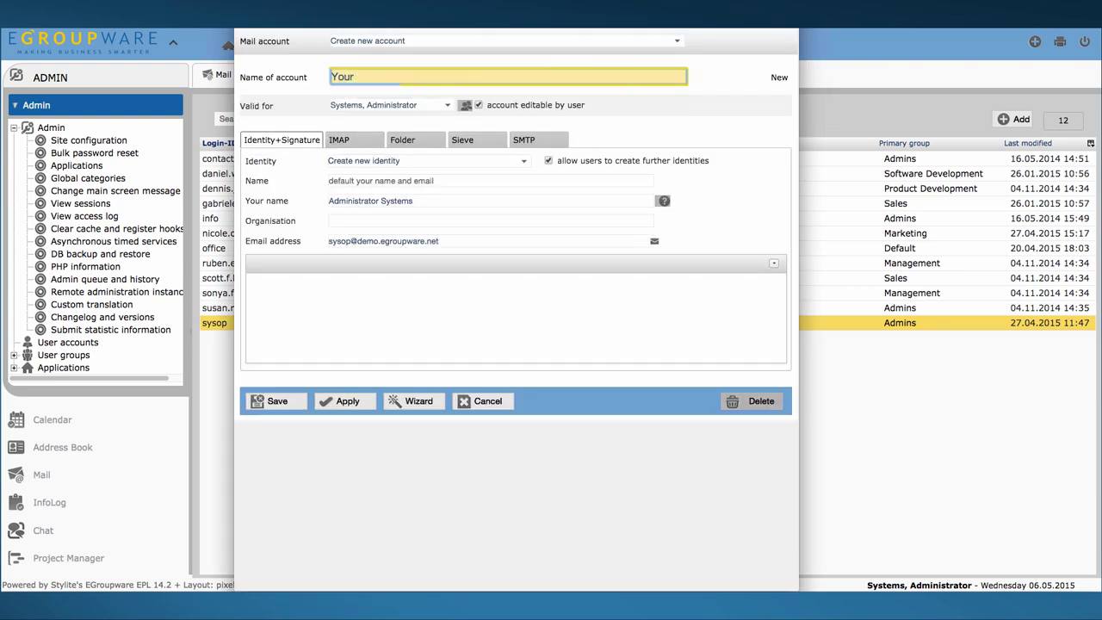
pyautogui.write(' company (Dovecot)')
pyautogui.click(448, 105)
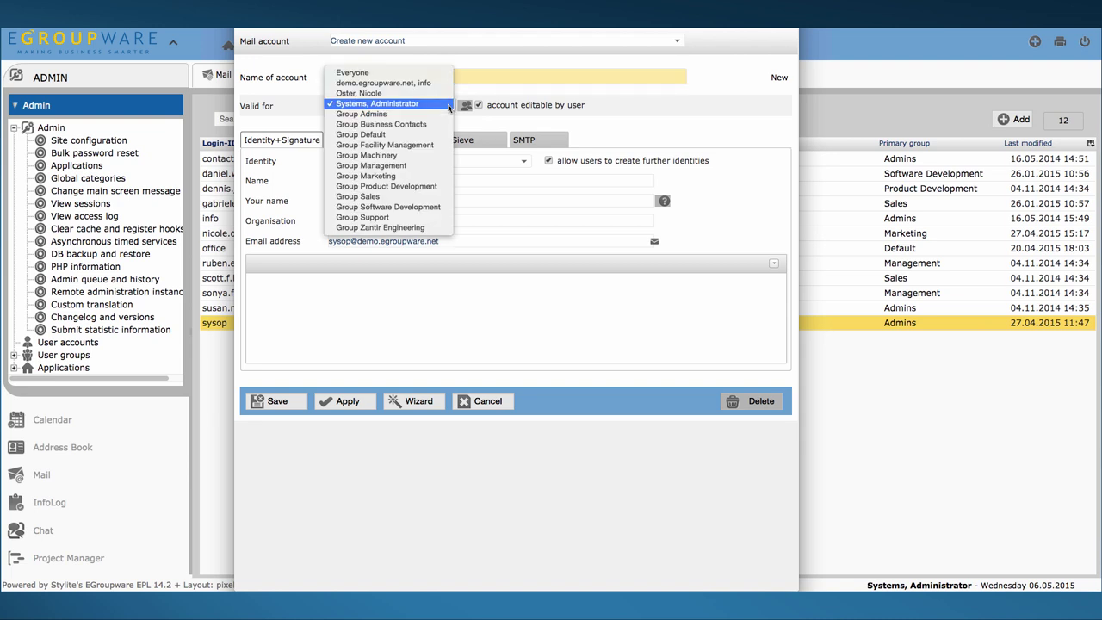
pyautogui.click(432, 77)
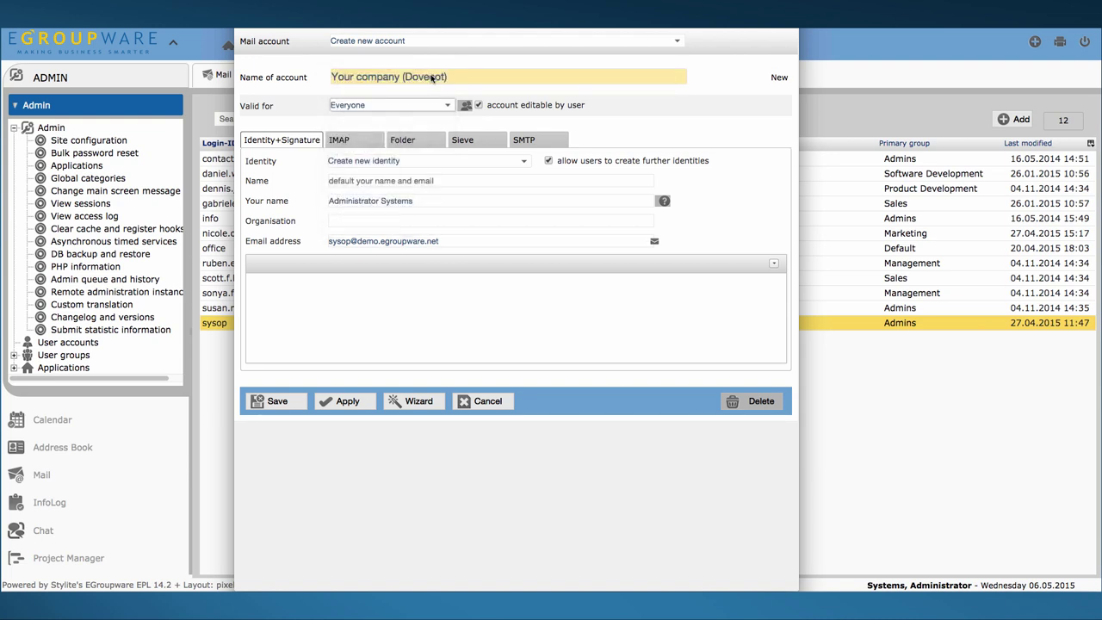
# Set the account's IMAP server type to Dovecot and its login format to username@domainname.
pyautogui.click(345, 142)
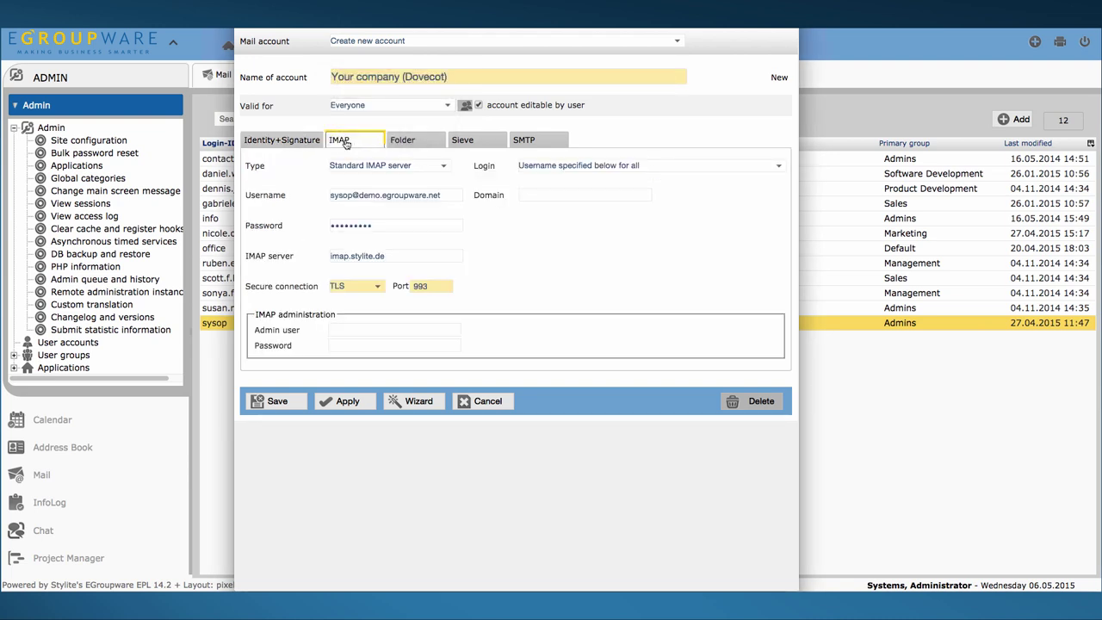
pyautogui.click(443, 165)
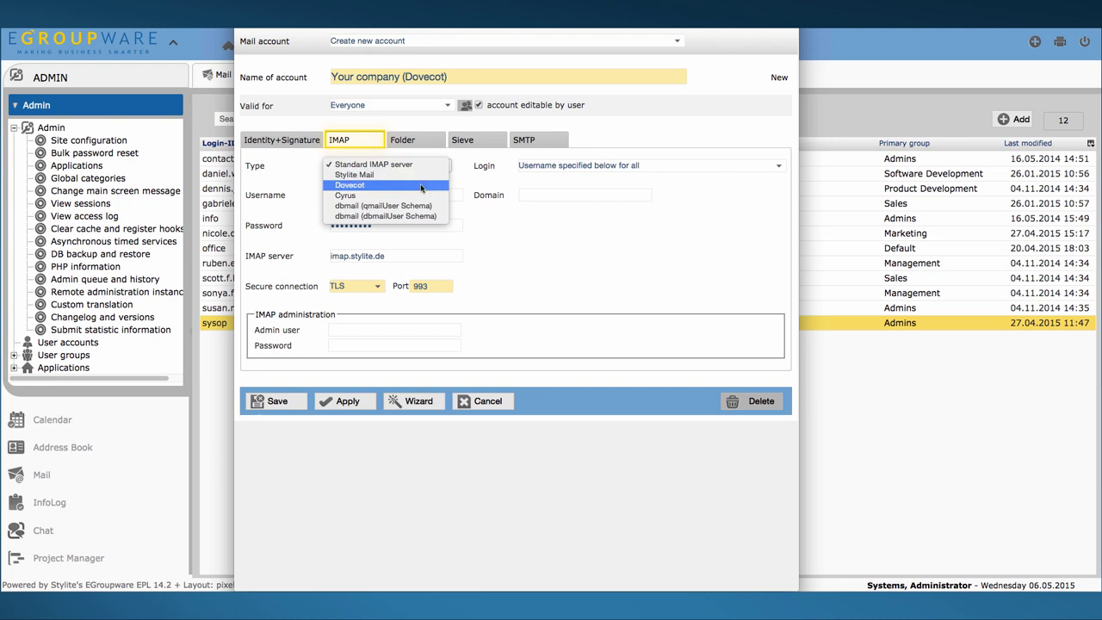
pyautogui.click(421, 187)
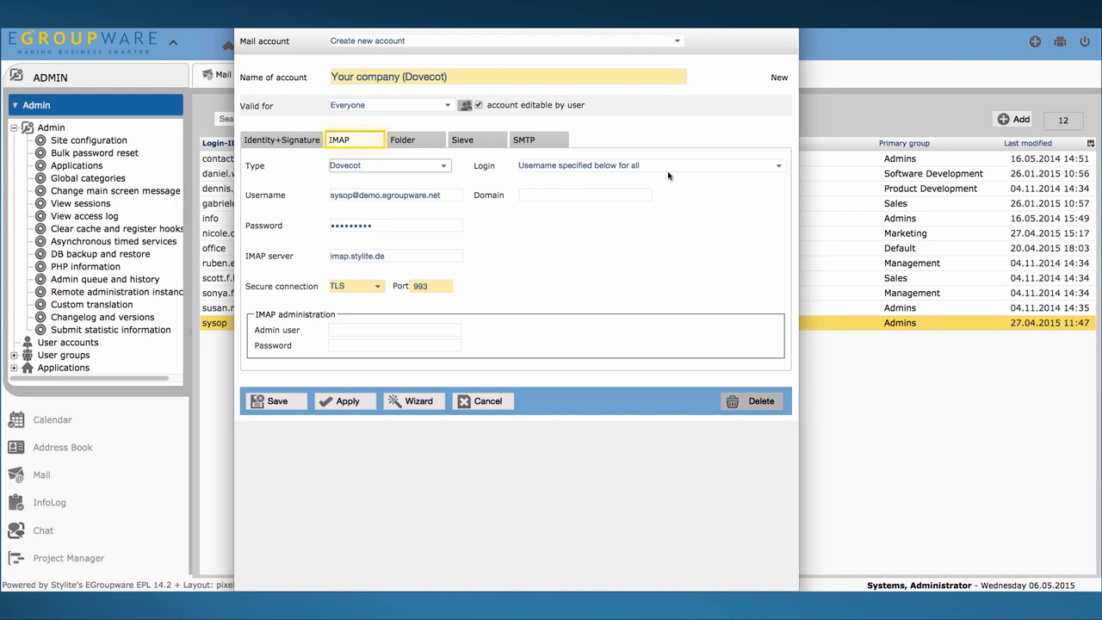
pyautogui.click(772, 166)
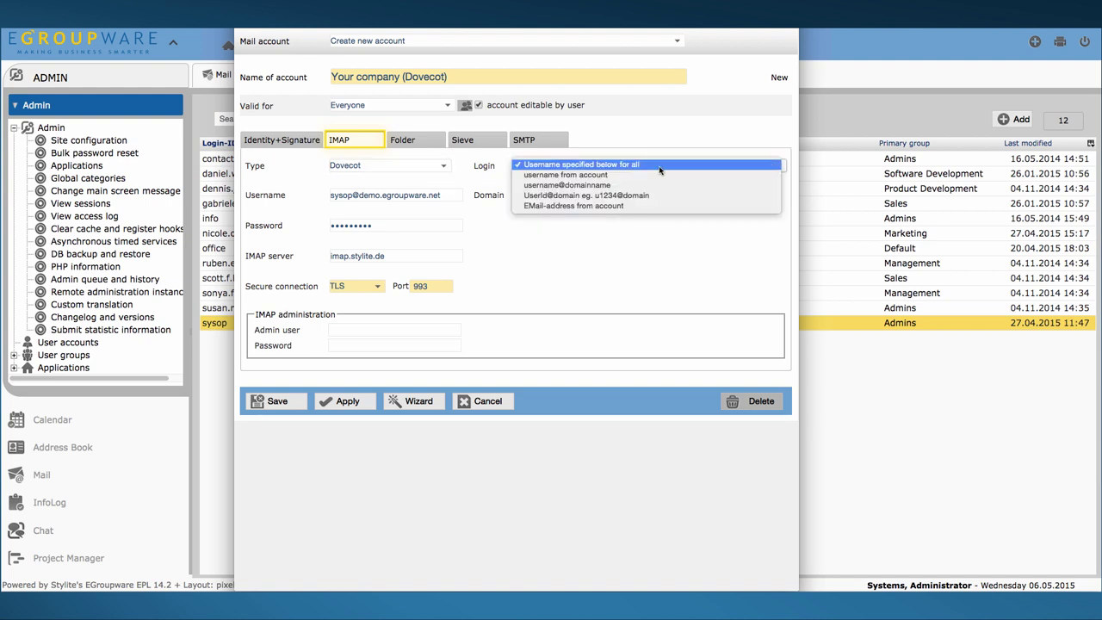
pyautogui.click(571, 186)
pyautogui.click(571, 186)
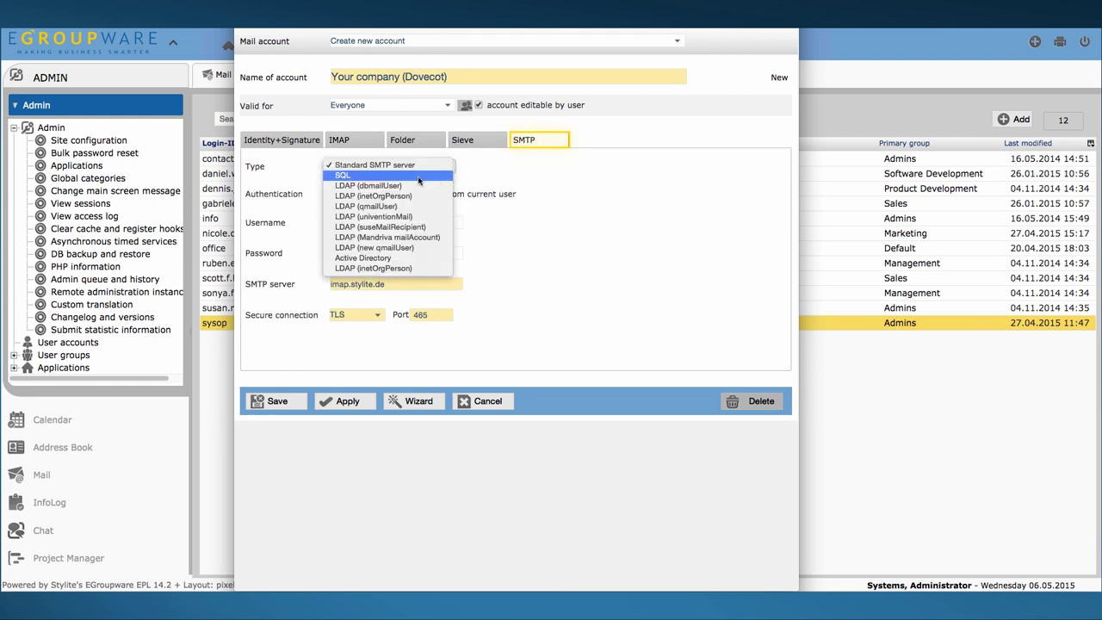
# Set the SMTP type to SQL and enable authentication with the current user's username and password.
pyautogui.click(419, 178)
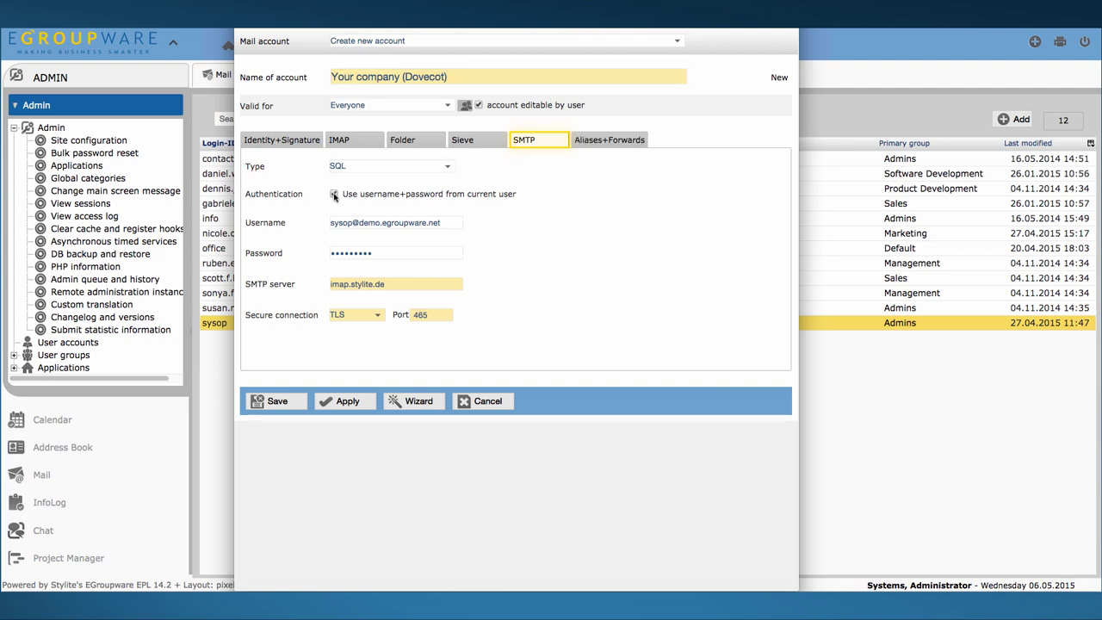
pyautogui.click(335, 195)
# Set the identity's Your name field to the placeholder {{n_fn}}.
pyautogui.click(300, 143)
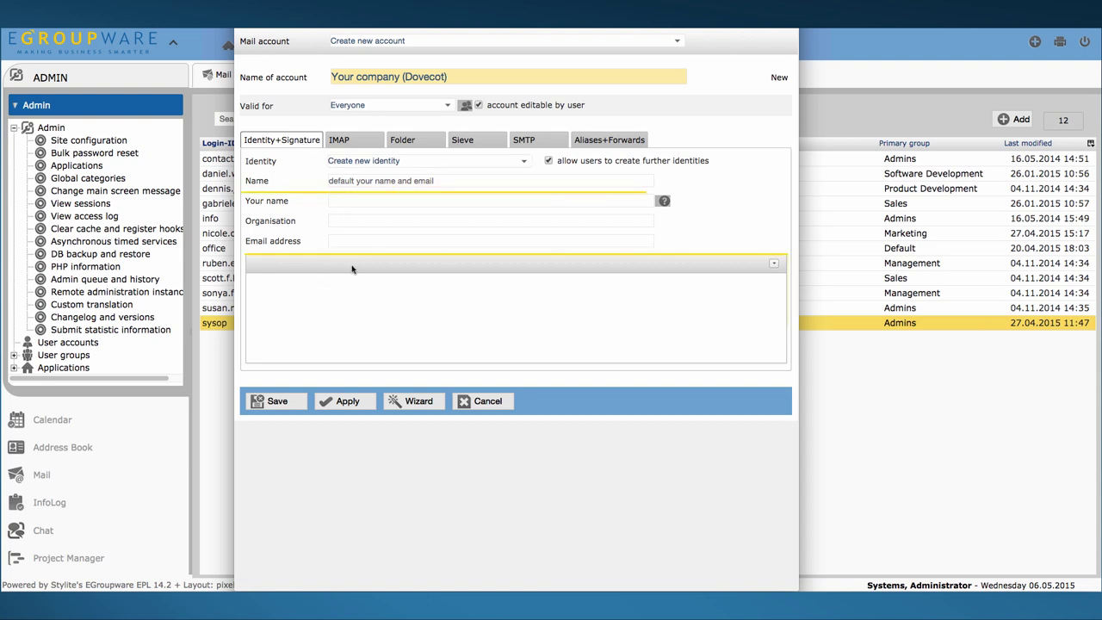
pyautogui.click(421, 199)
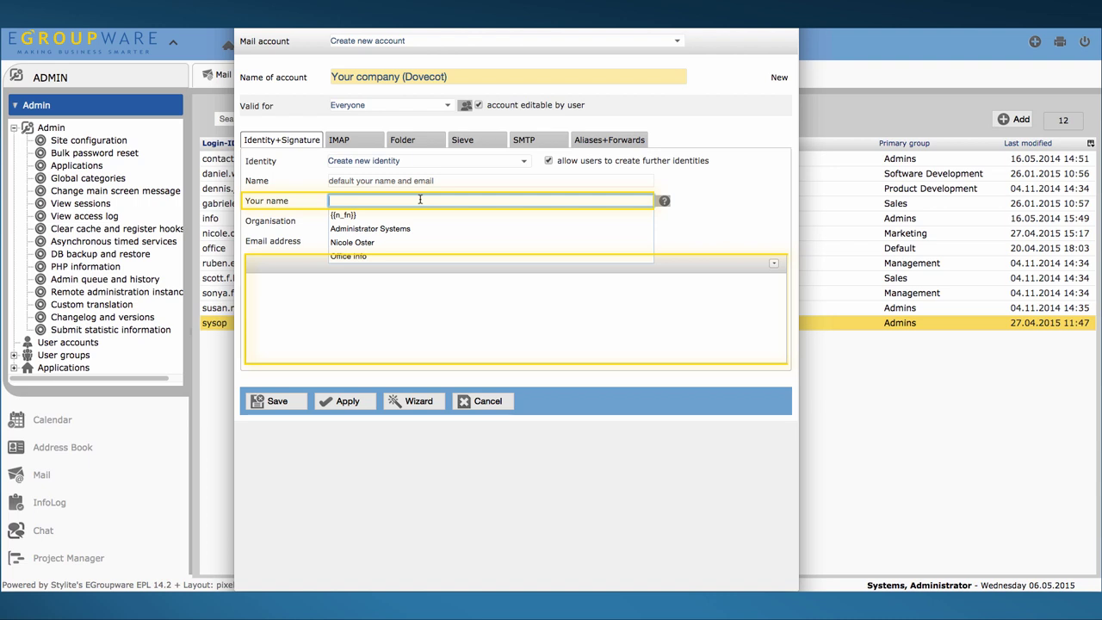
pyautogui.write('{{n_fn}}')
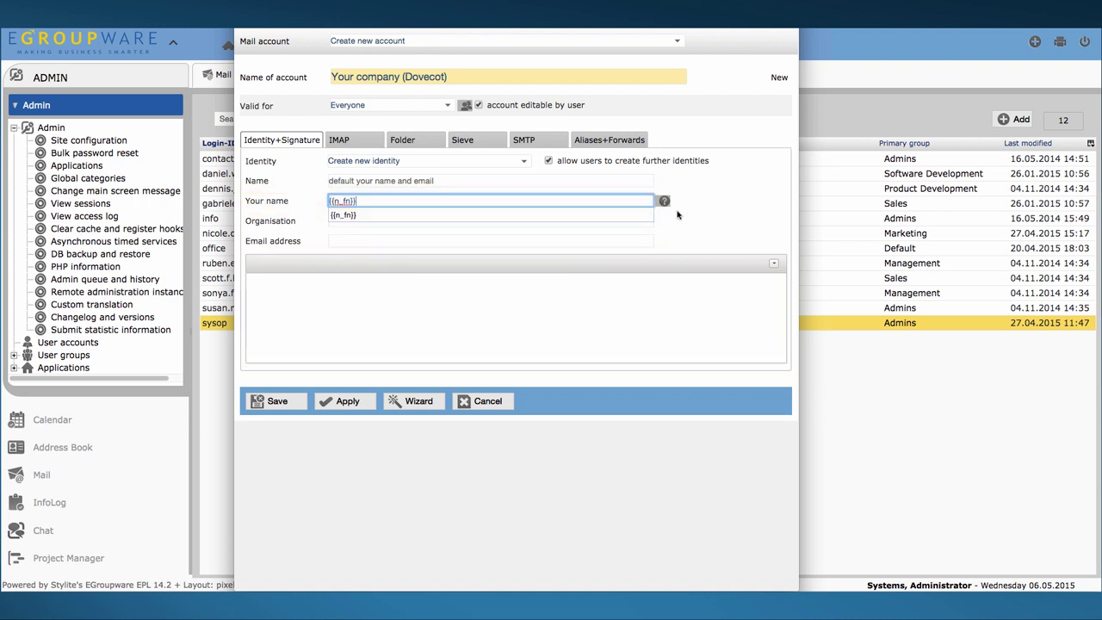
# Write the three-line signature "Sincerely Yours", "{{n_fn}}", "Your company", disallow account editing by users, and save the account.
pyautogui.click(541, 293)
pyautogui.write('S')
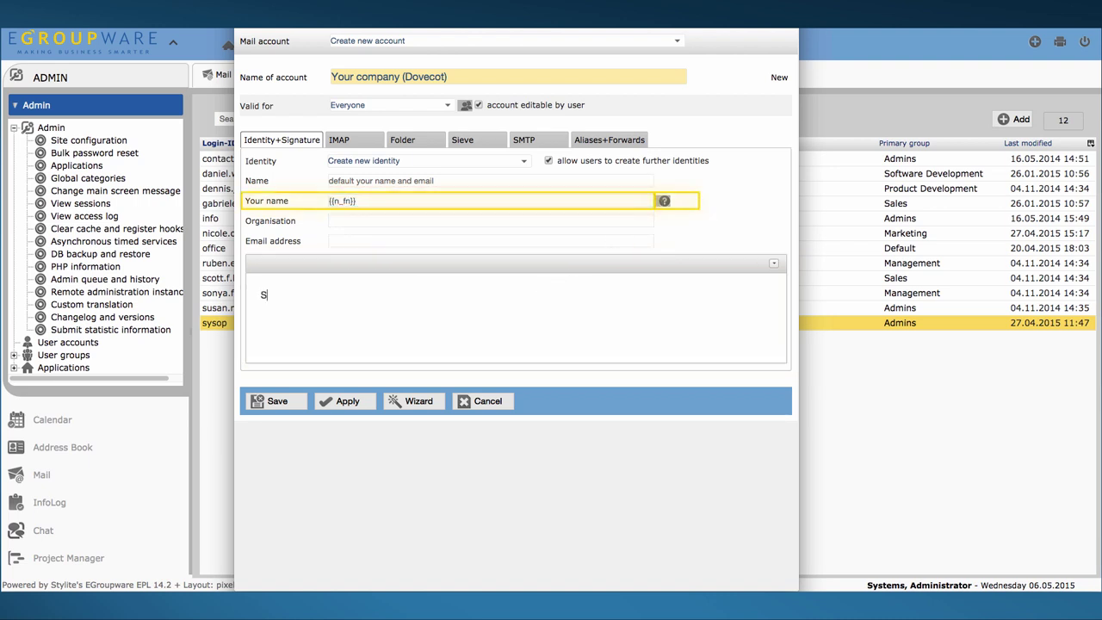
pyautogui.write('incerely Yours')
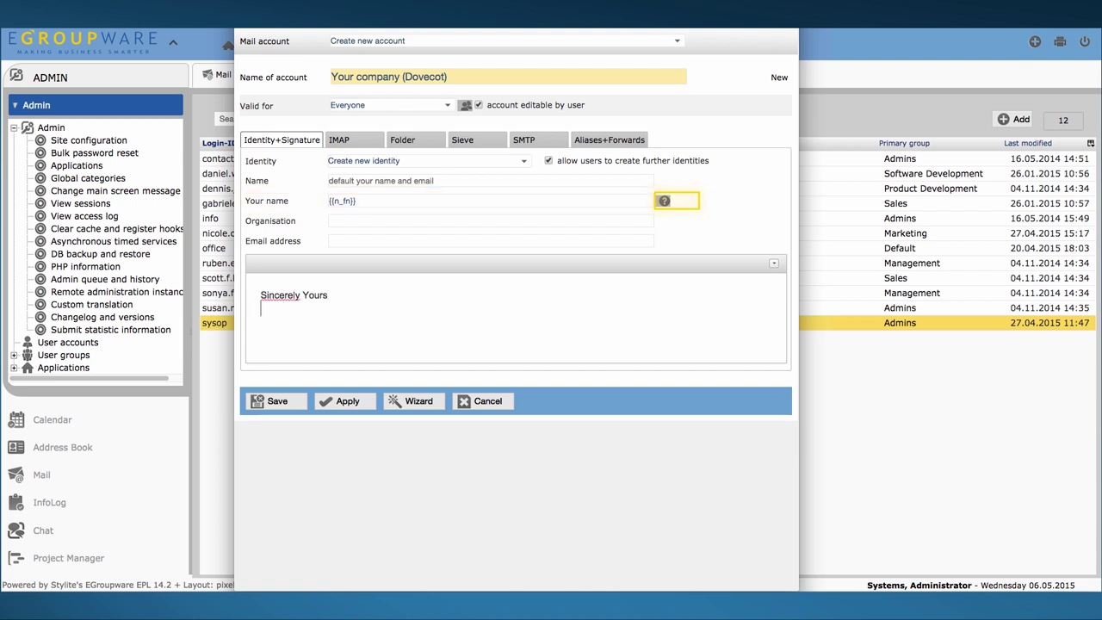
pyautogui.press('Return')
pyautogui.write('{{n_fn}}')
pyautogui.press('Return')
pyautogui.write('Your company')
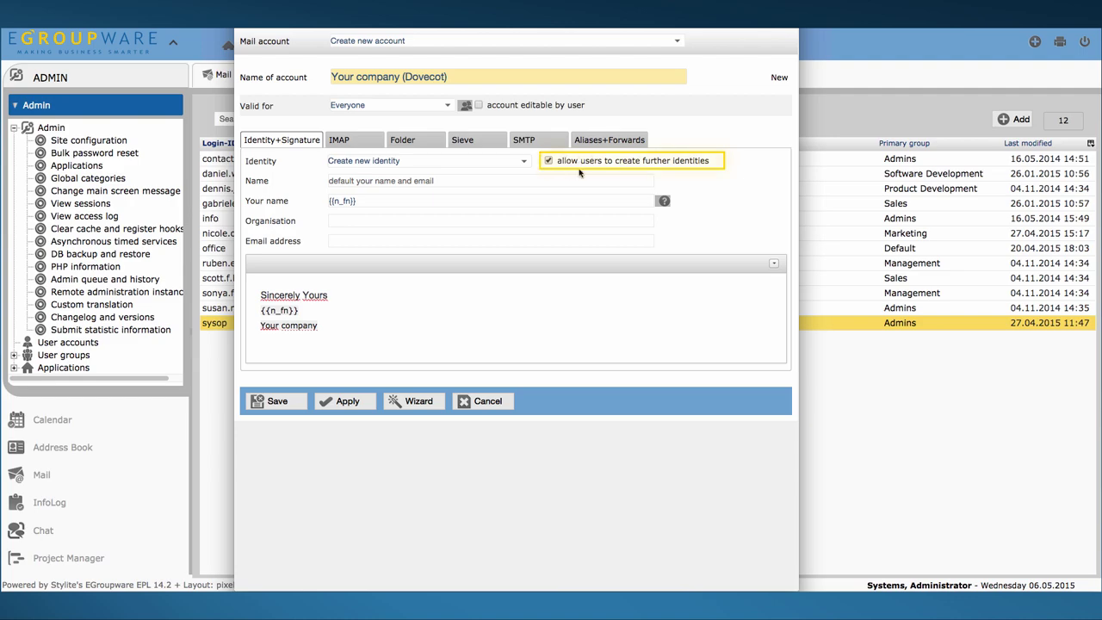
pyautogui.click(271, 400)
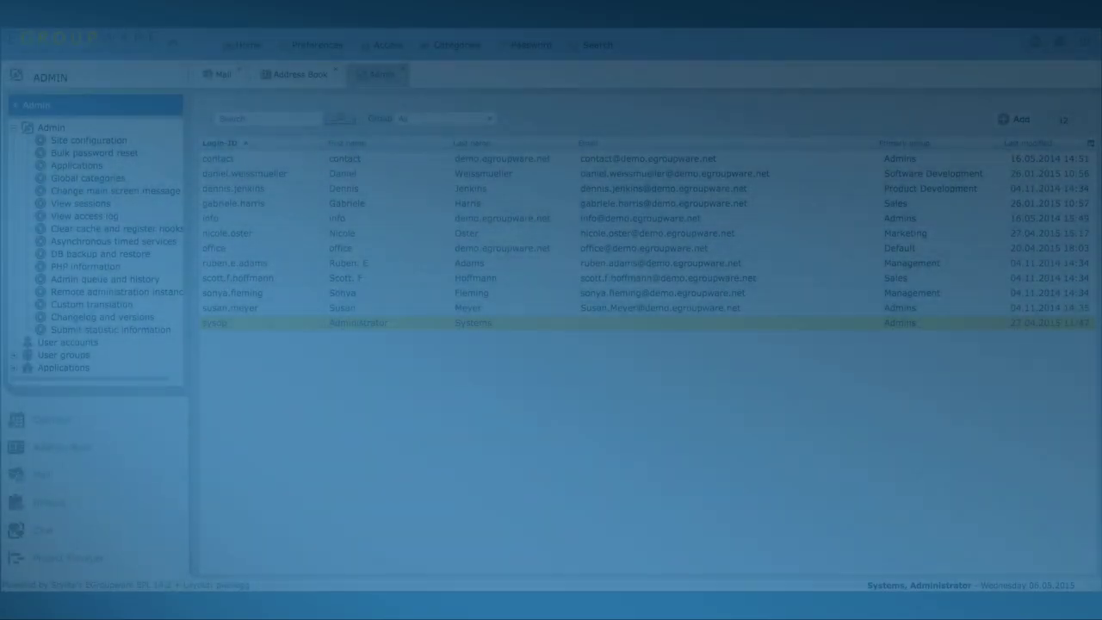
# Open the sysop user's mail account settings and start creating a new account.
pyautogui.rightClick(274, 323)
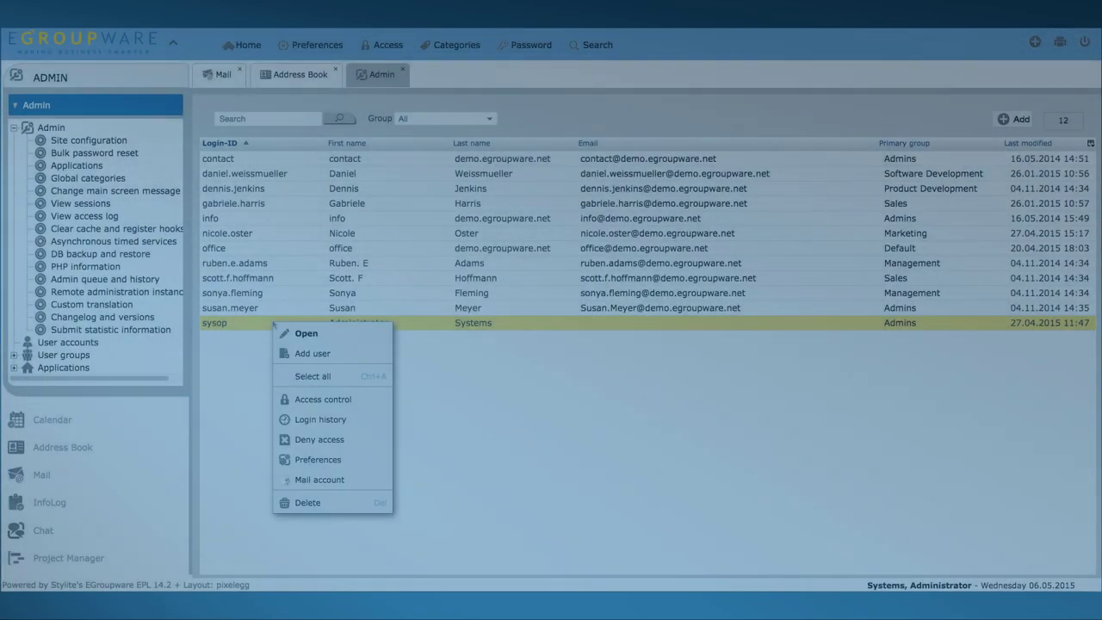
pyautogui.click(324, 480)
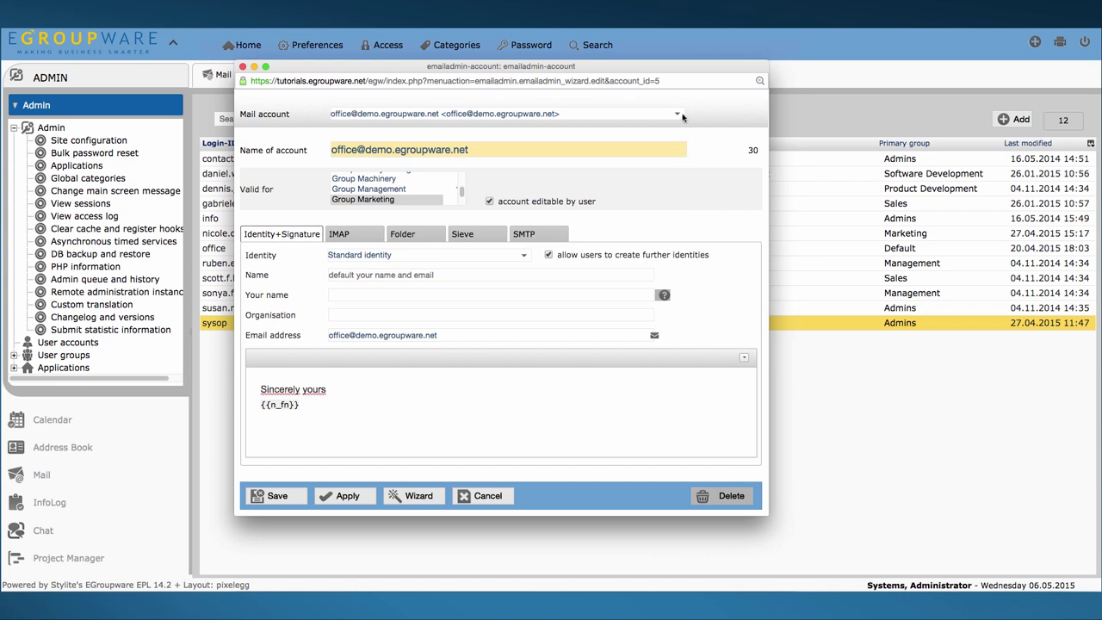
pyautogui.click(679, 115)
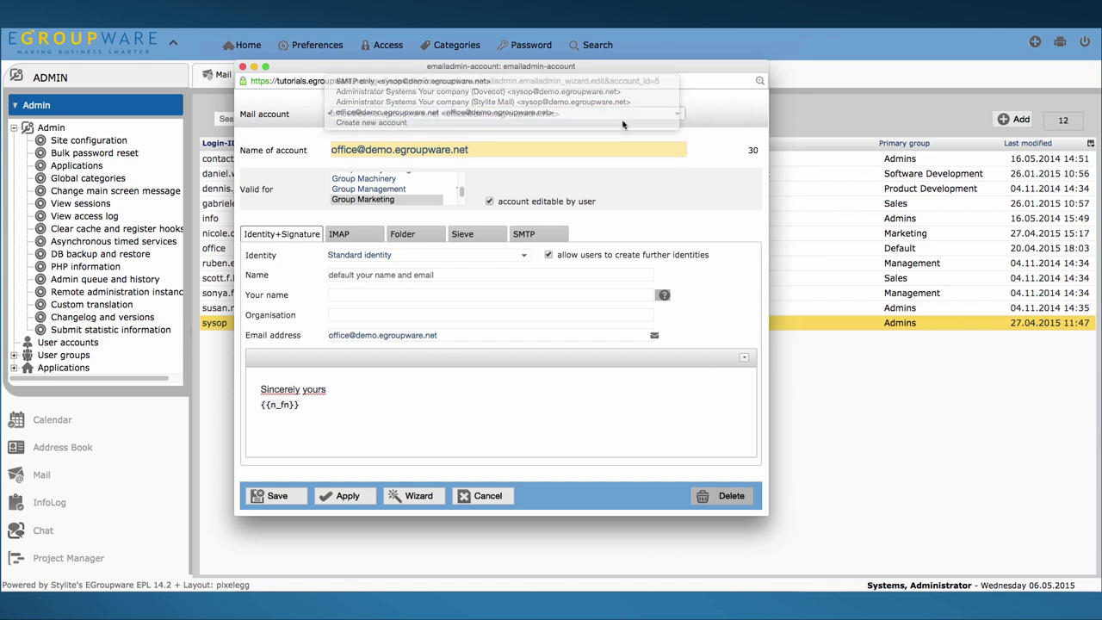
pyautogui.click(624, 126)
# Enter the sysop email address and password, skip the IMAP configuration, and submit the SMTP settings with server smtp.stylite.de.
pyautogui.write('sy')
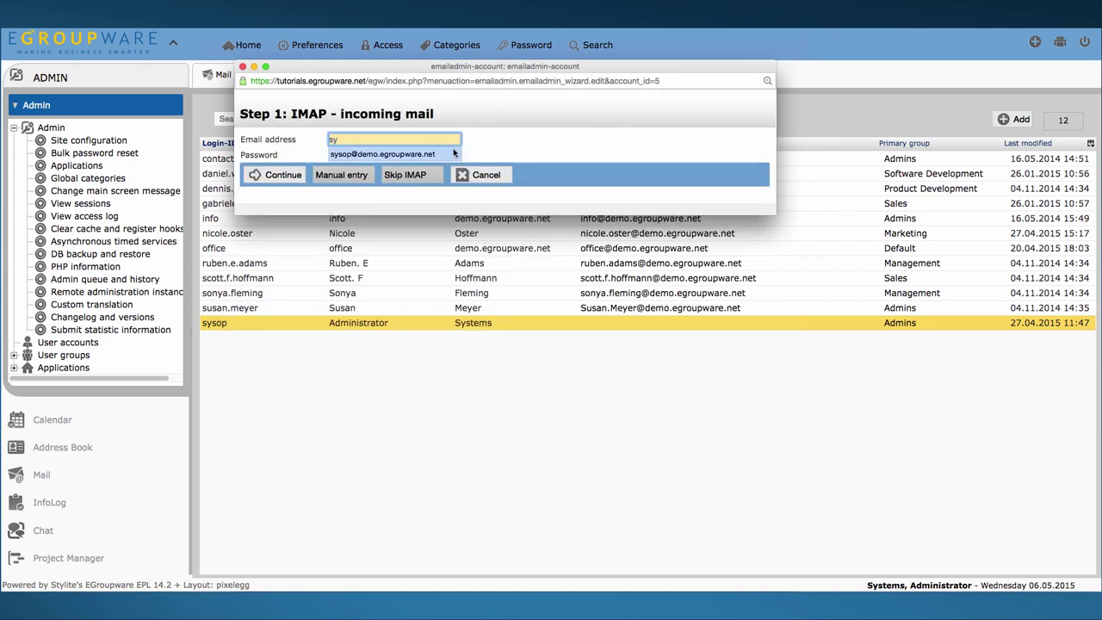
pyautogui.click(454, 154)
pyautogui.press('Tab')
pyautogui.write('*********')
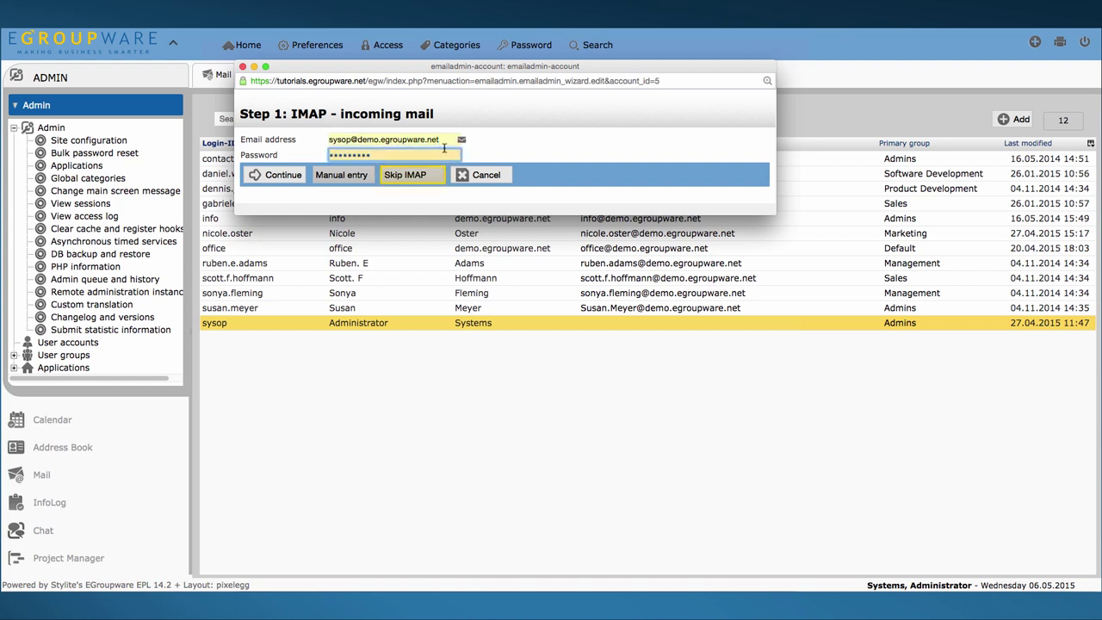
pyautogui.click(422, 175)
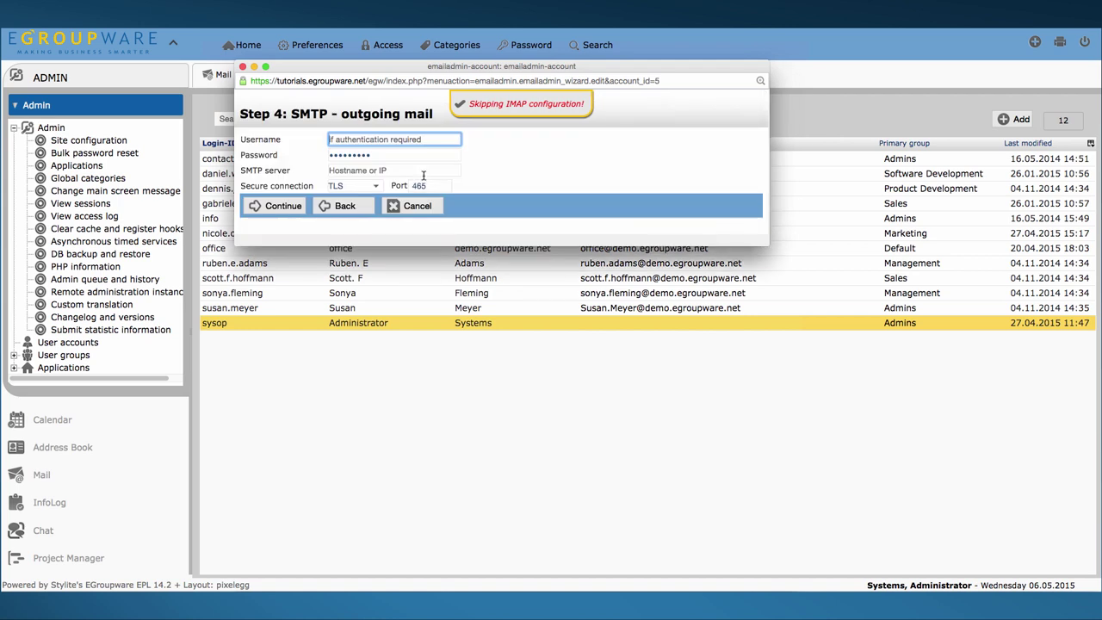
pyautogui.click(276, 206)
# Name the account "SMTP only" and make it valid for Everyone without allowing users to edit it.
pyautogui.tripleClick(478, 76)
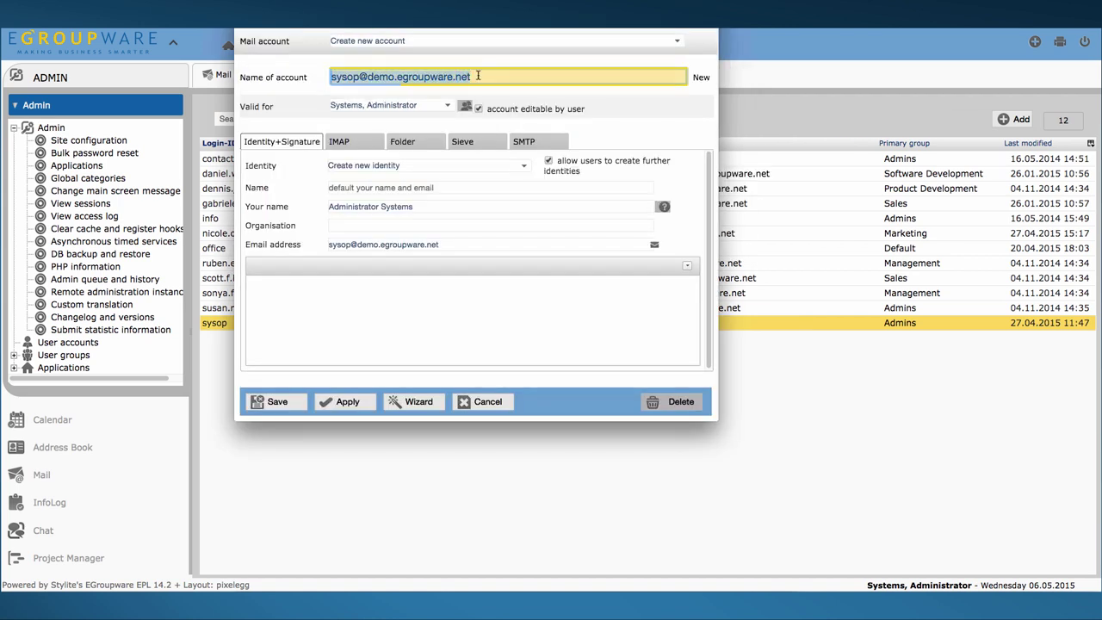
pyautogui.write('SMTP only')
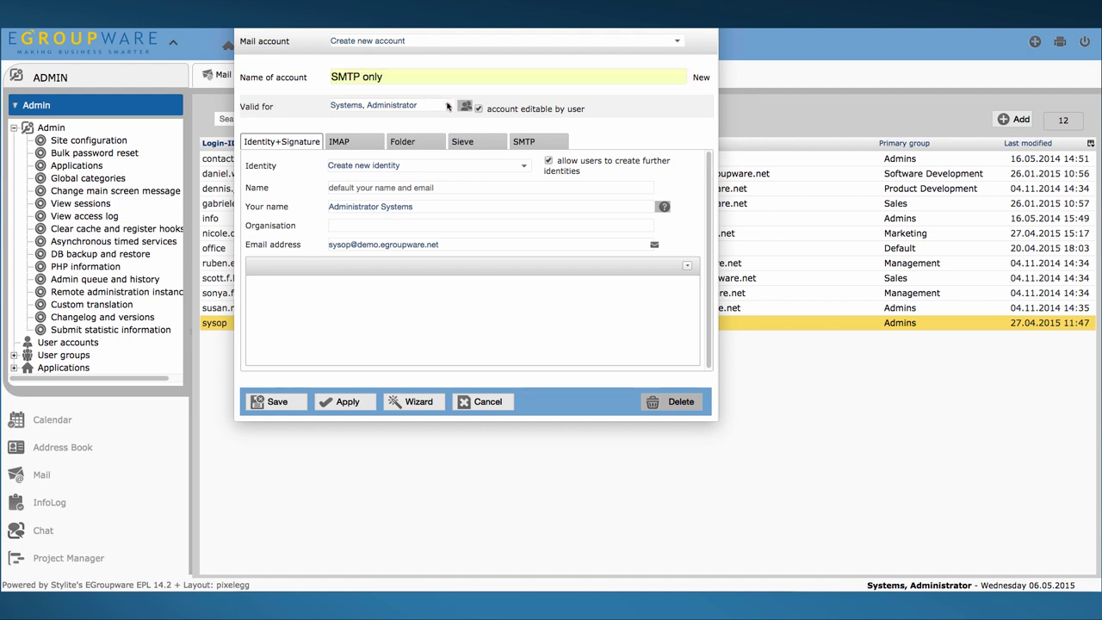
pyautogui.click(448, 105)
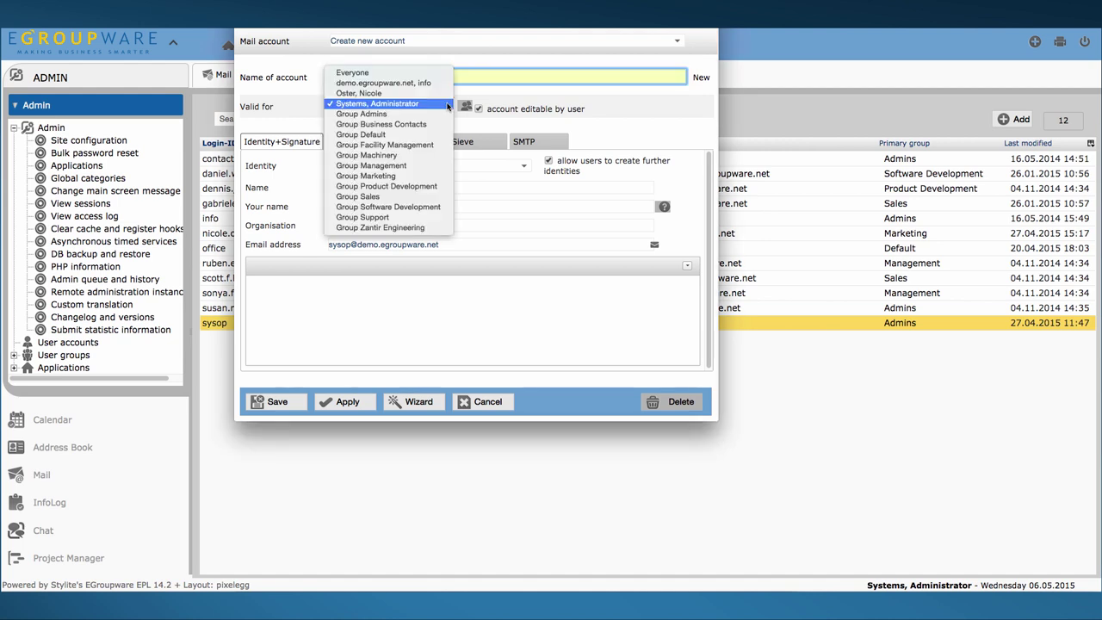
pyautogui.click(380, 73)
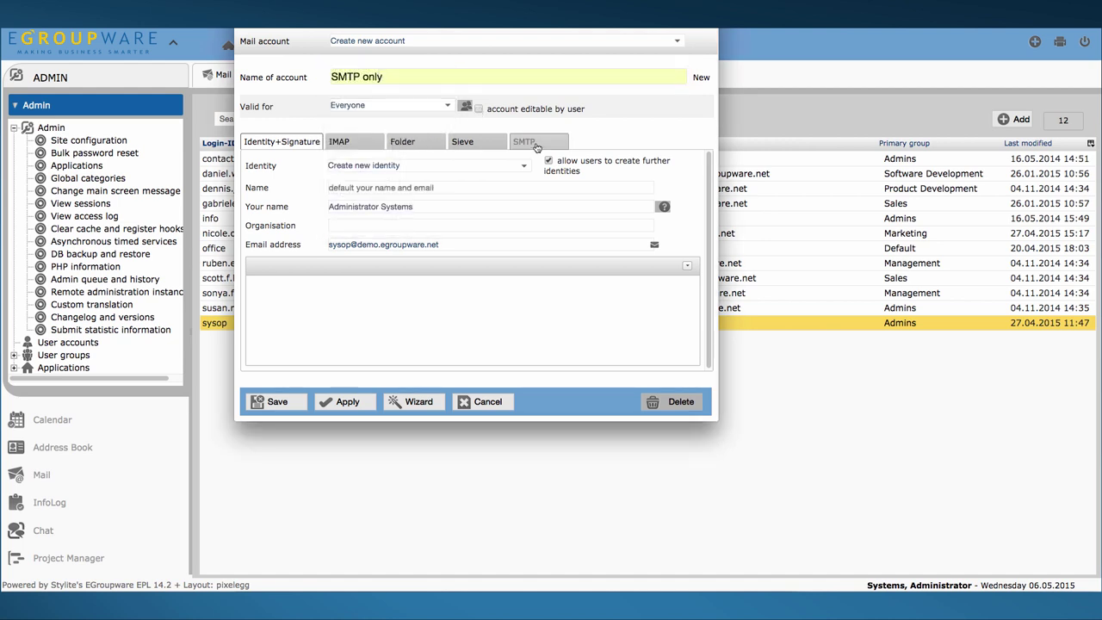
# Keep Standard SMTP server as the outgoing server type and save the SMTP-only account.
pyautogui.click(536, 144)
pyautogui.click(390, 168)
pyautogui.click(383, 170)
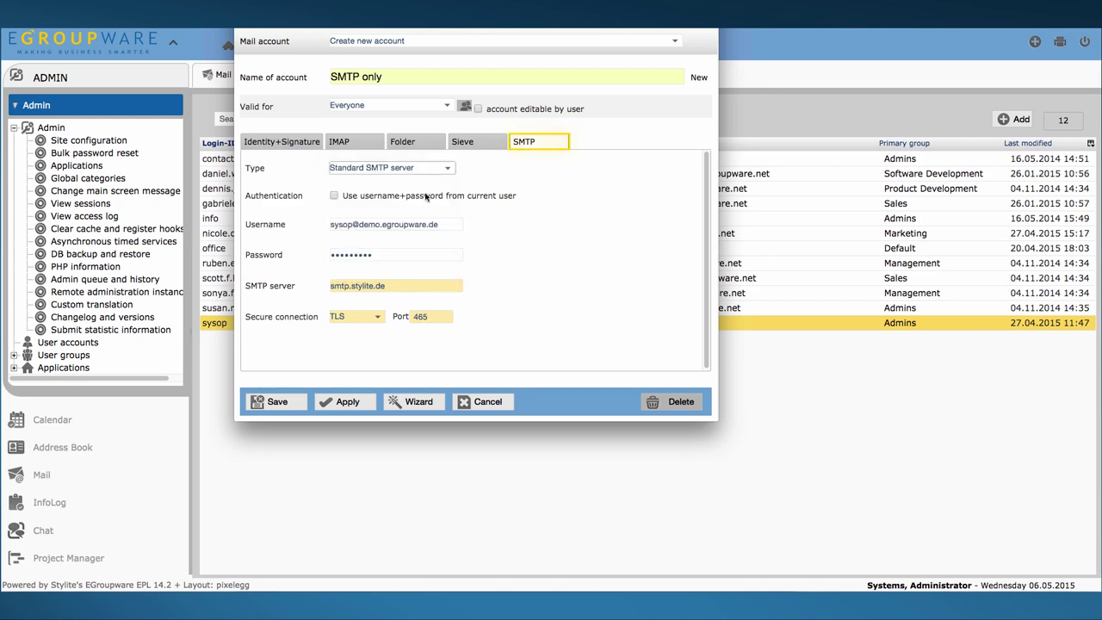
pyautogui.click(277, 402)
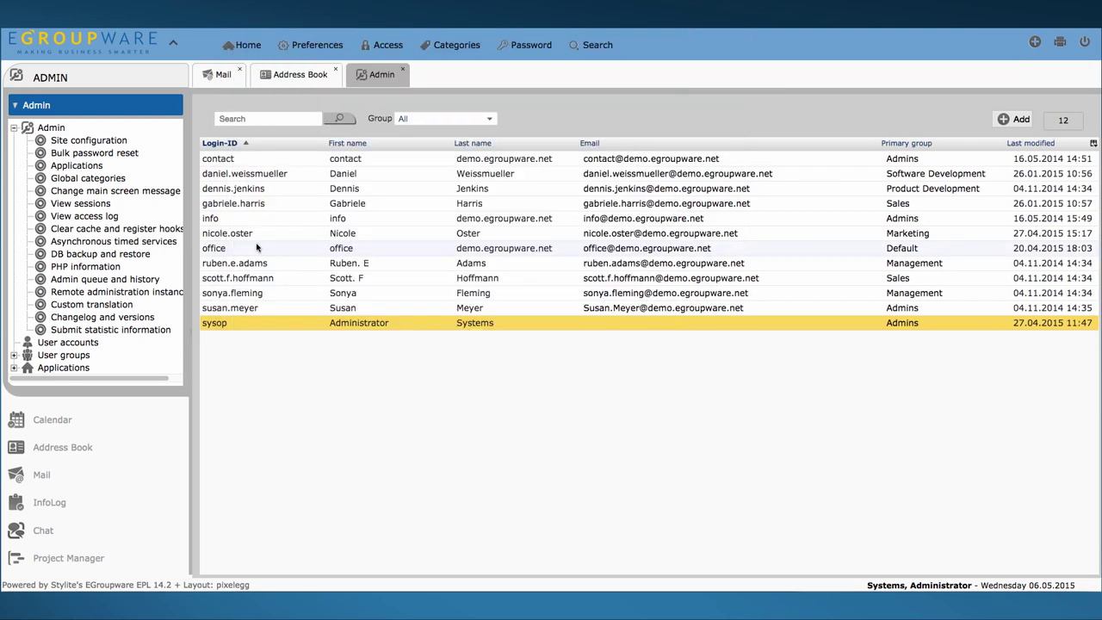
# Open the Marketing user's mail account settings and review which mail accounts are available to that user.
pyautogui.doubleClick(249, 233)
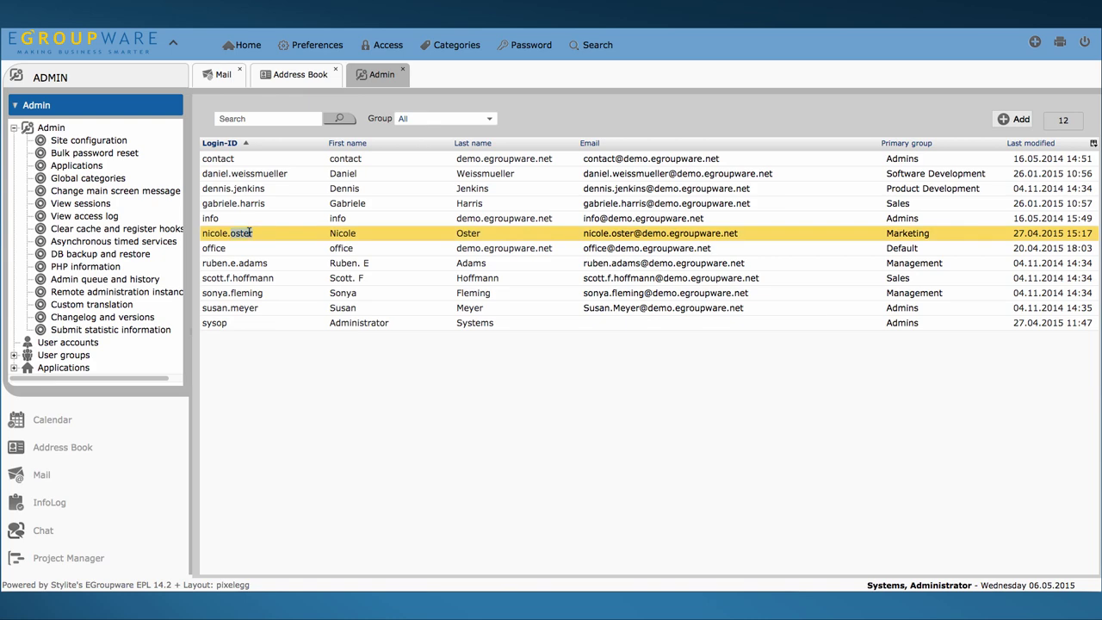
pyautogui.rightClick(249, 233)
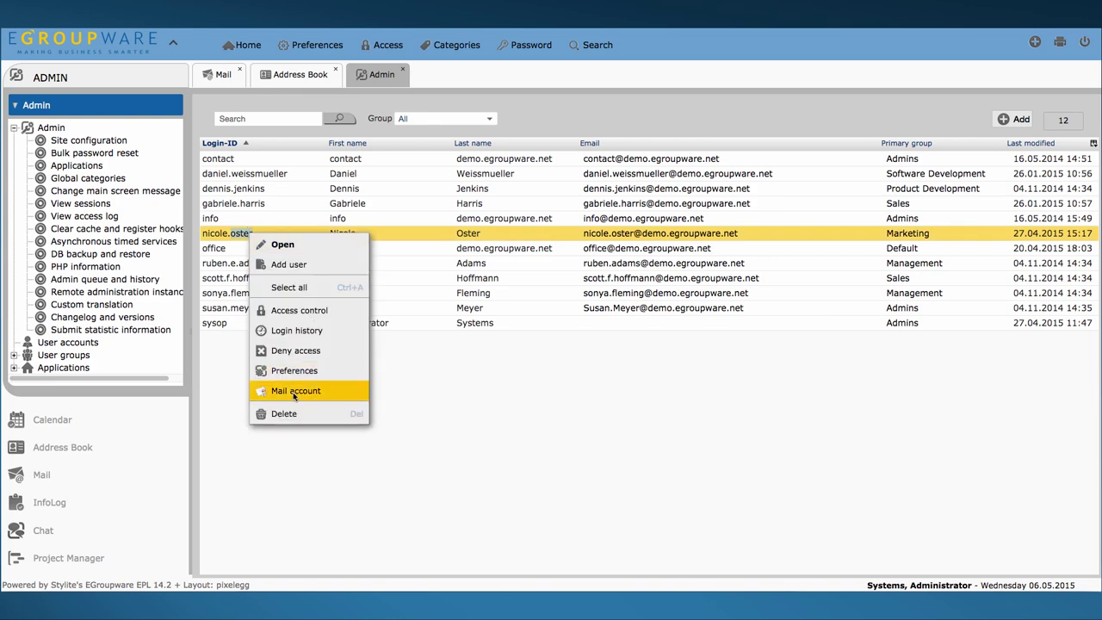
pyautogui.click(294, 391)
pyautogui.click(516, 113)
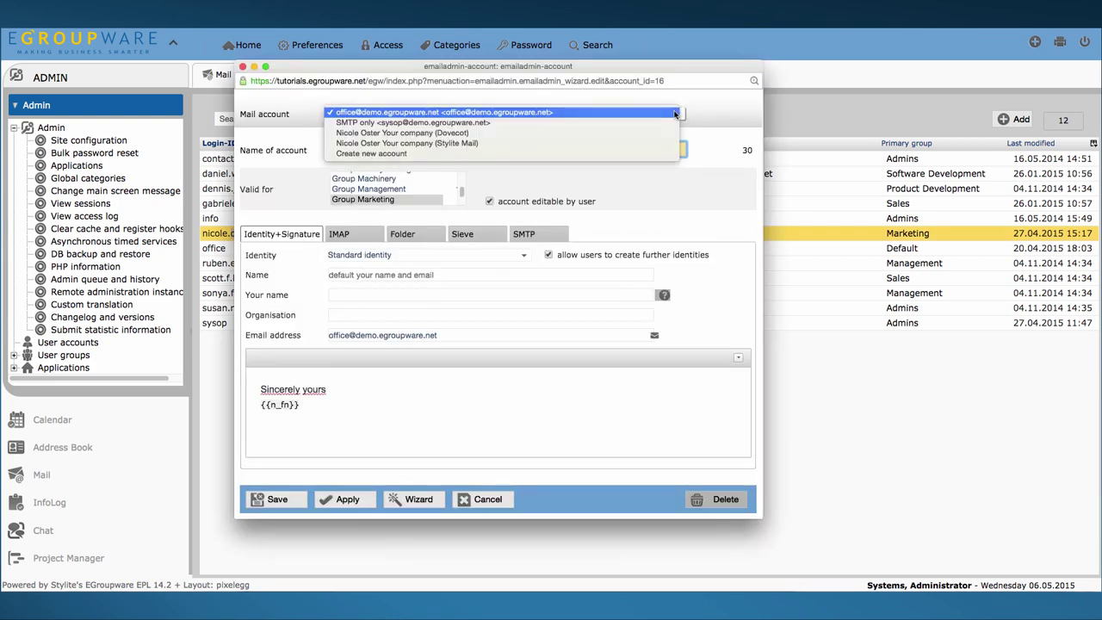
pyautogui.click(512, 127)
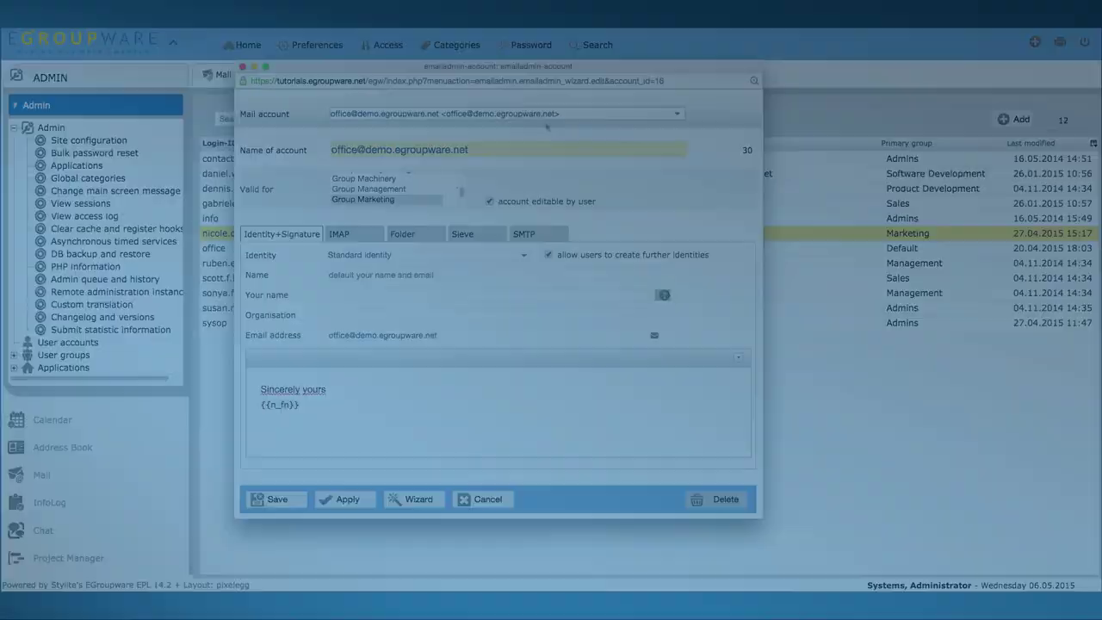